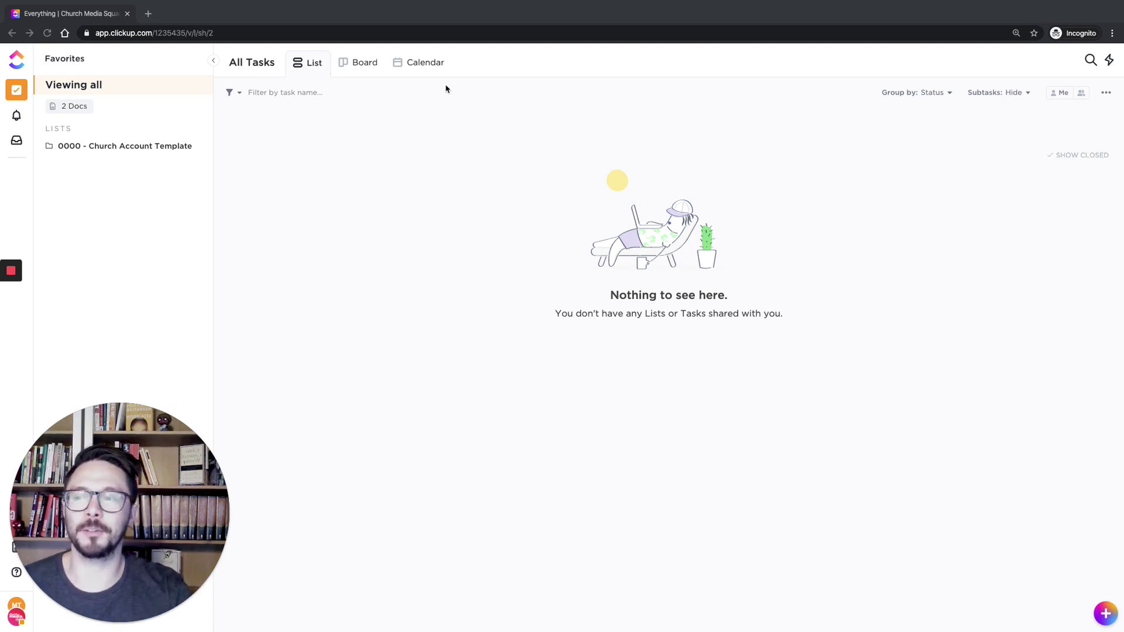
# Step: Open the Design Request Form in the 0000 - Church Account Template folder and proceed past the ClickUp email question
pyautogui.click(61, 144)
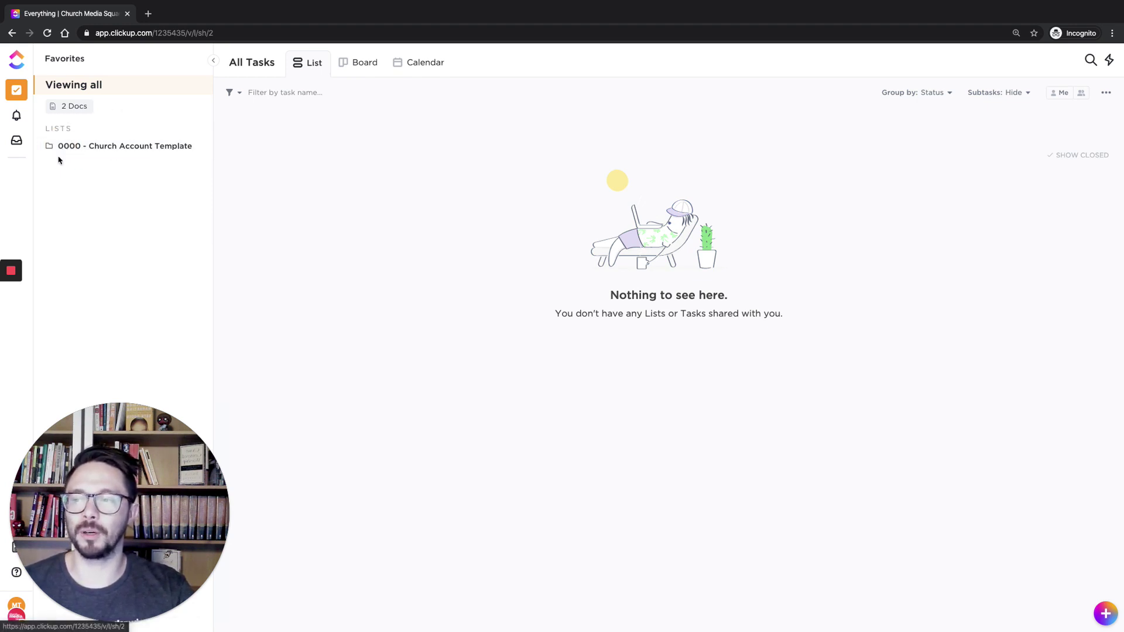
pyautogui.click(146, 146)
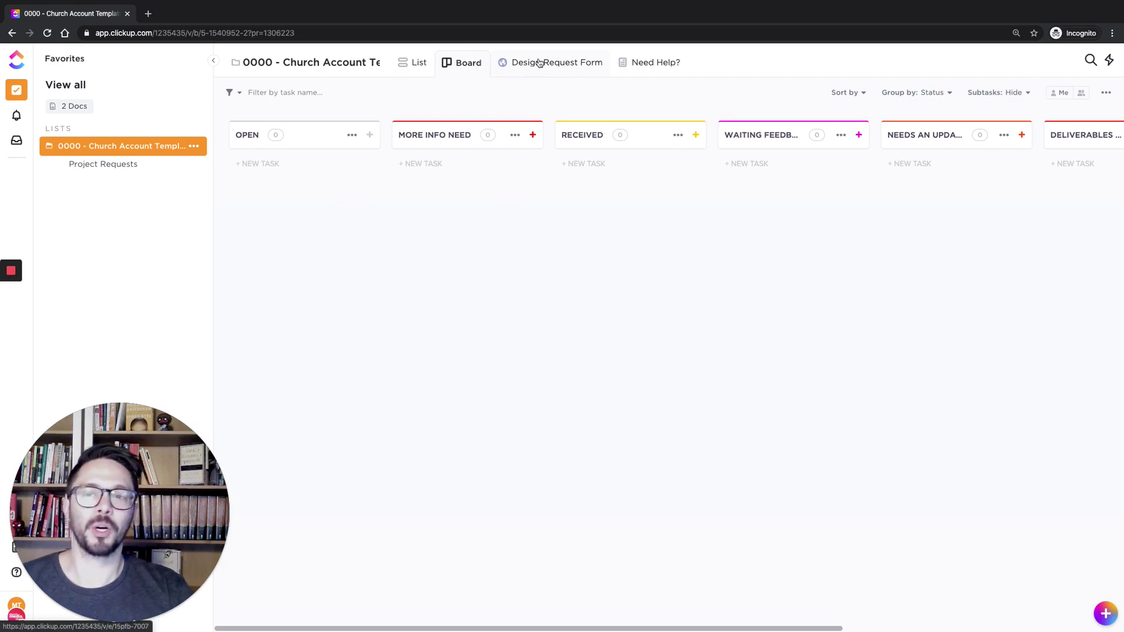
pyautogui.click(571, 62)
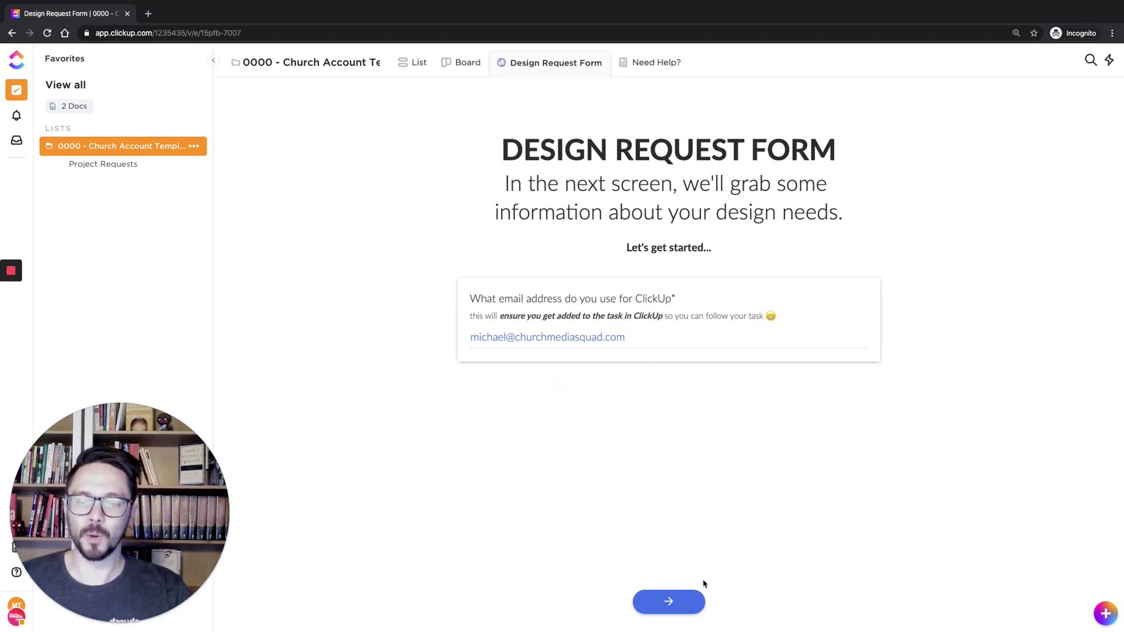
pyautogui.click(669, 602)
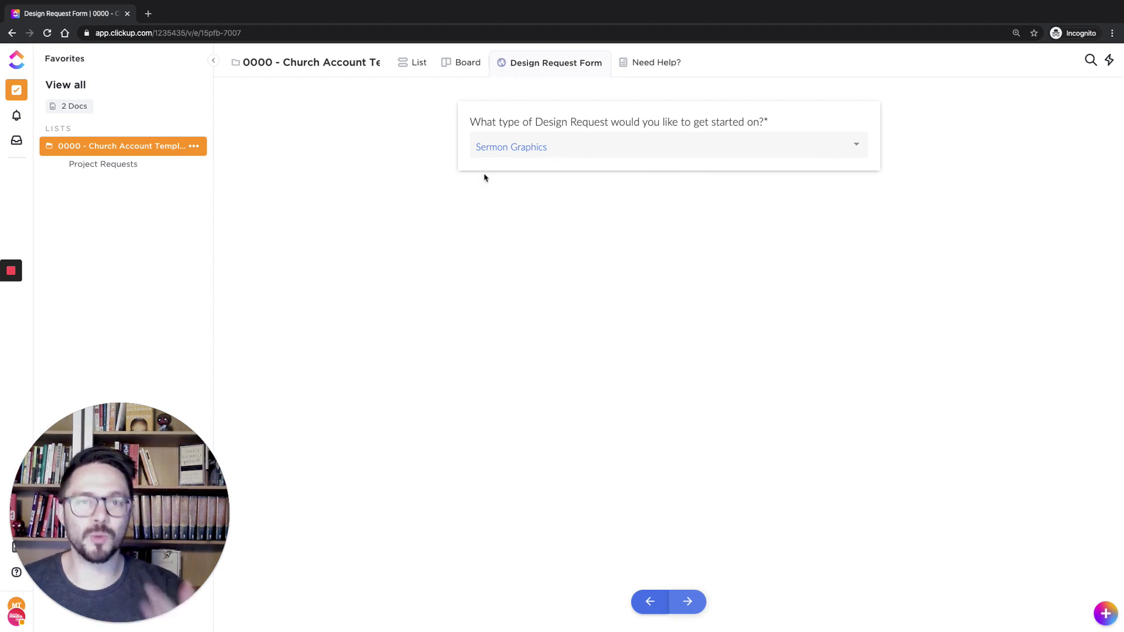
# Step: Choose Sermon Graphics as the design request type and continue to the sermon series questions
pyautogui.click(598, 144)
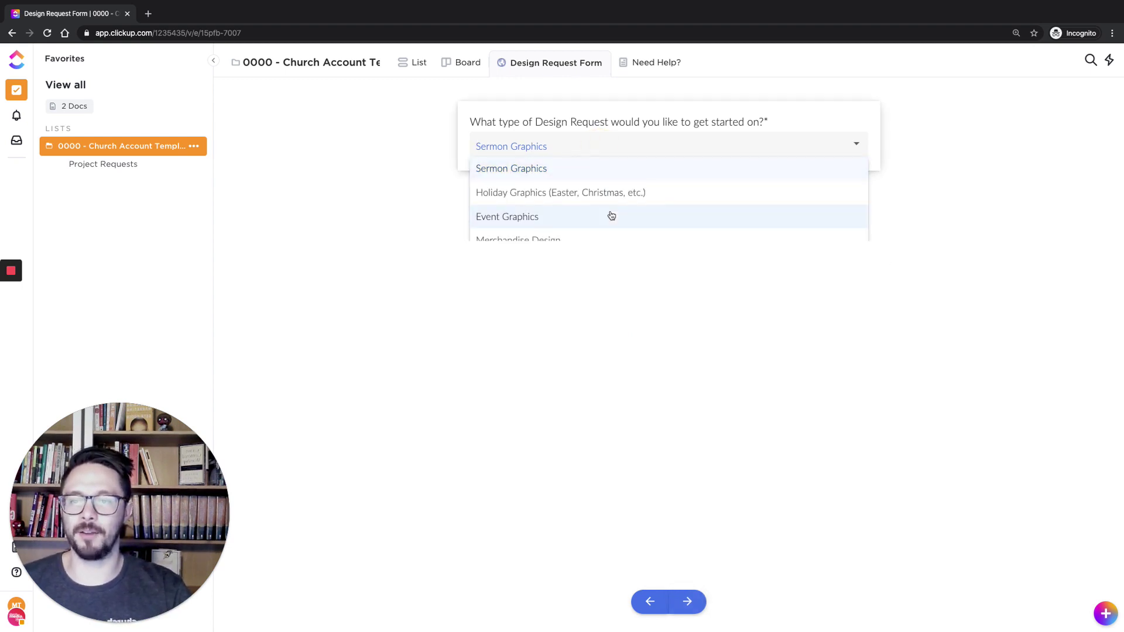
pyautogui.scroll(-2, 611, 216)
pyautogui.click(568, 238)
pyautogui.click(564, 146)
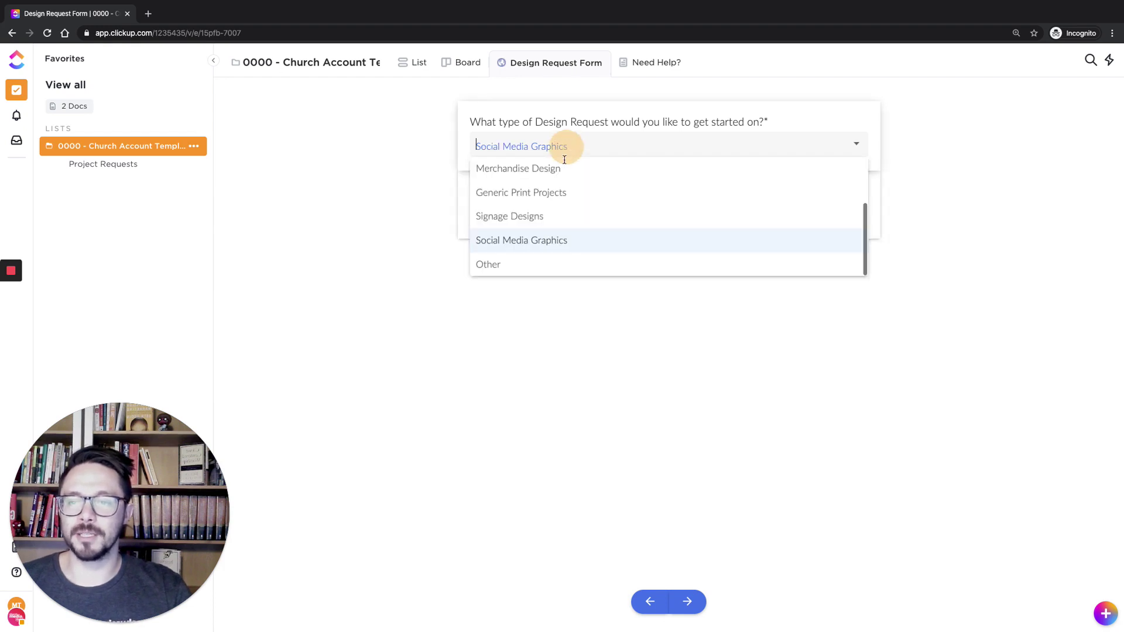
pyautogui.scroll(2, 527, 219)
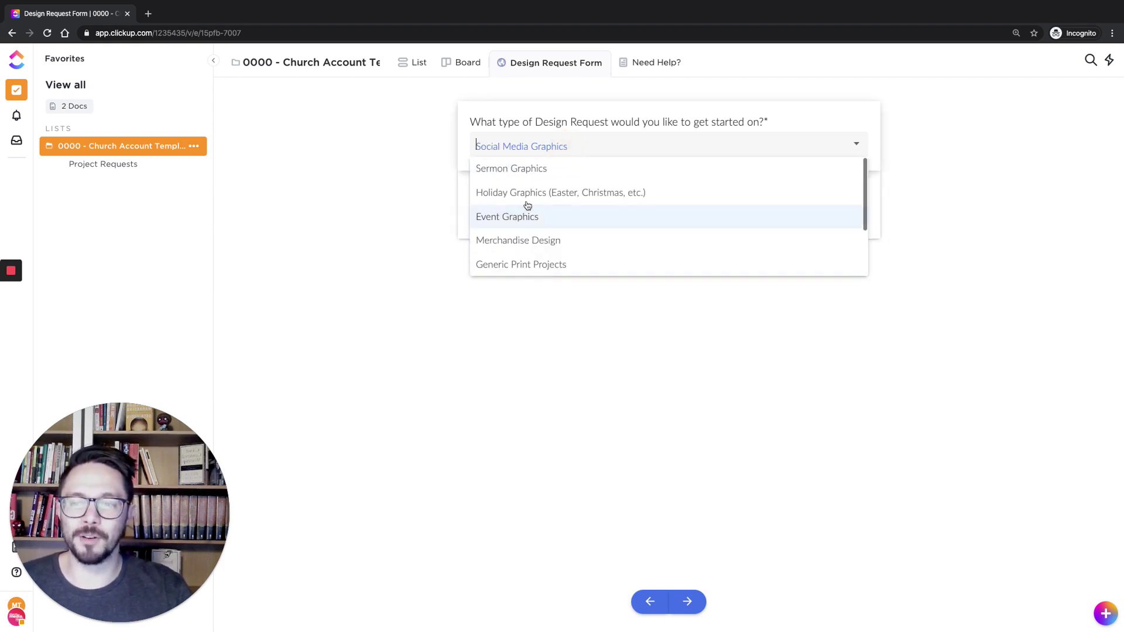
pyautogui.scroll(-3, 525, 272)
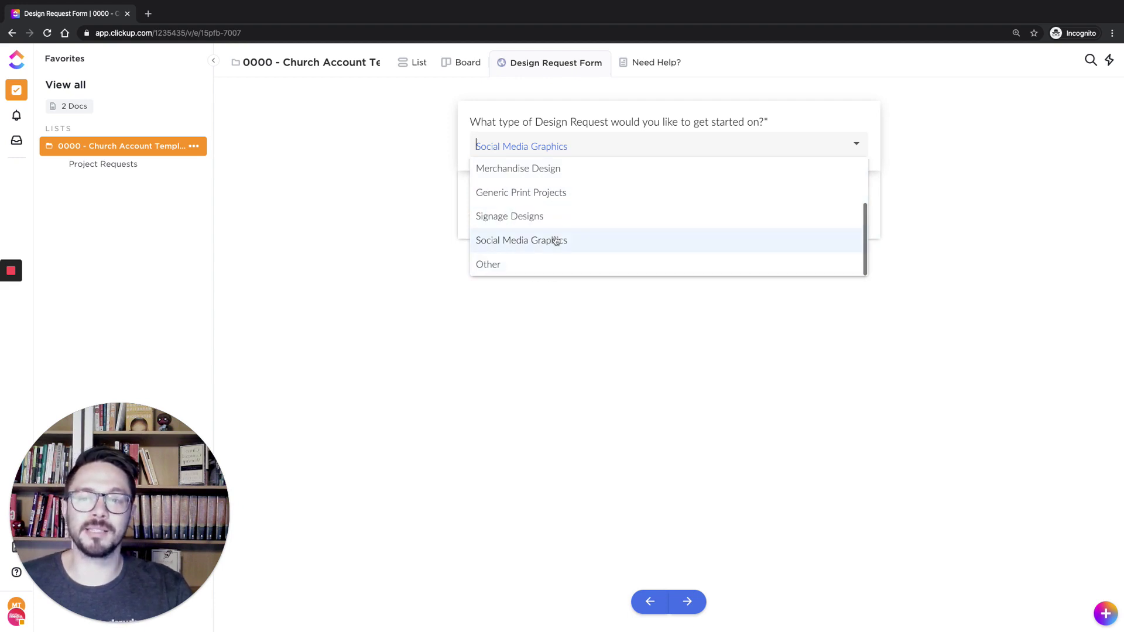
pyautogui.scroll(3, 558, 242)
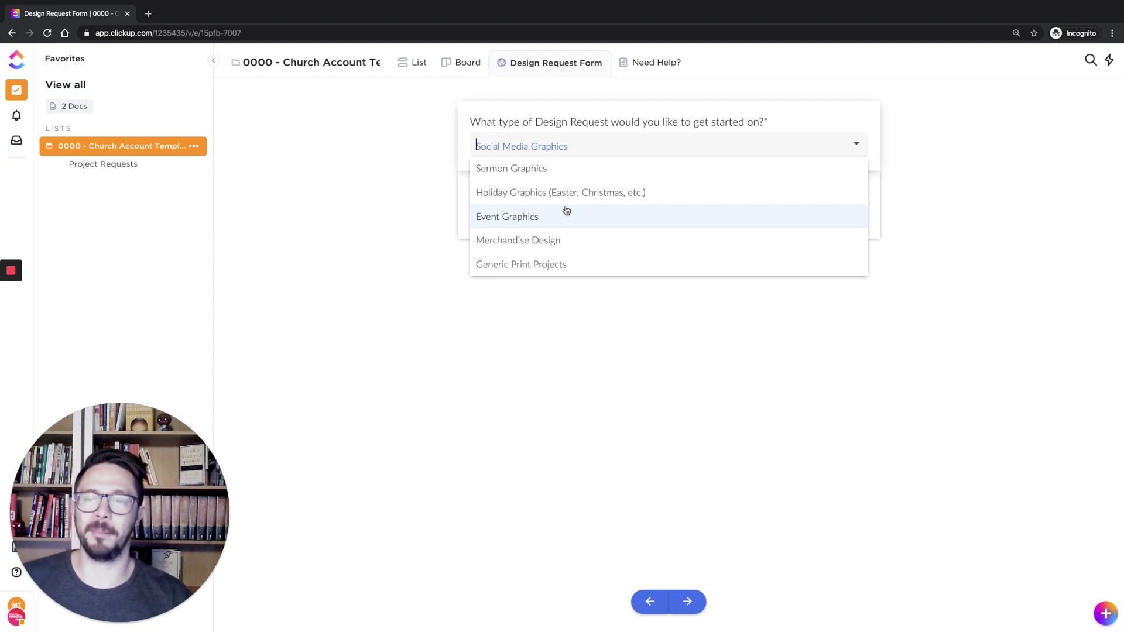
pyautogui.click(538, 178)
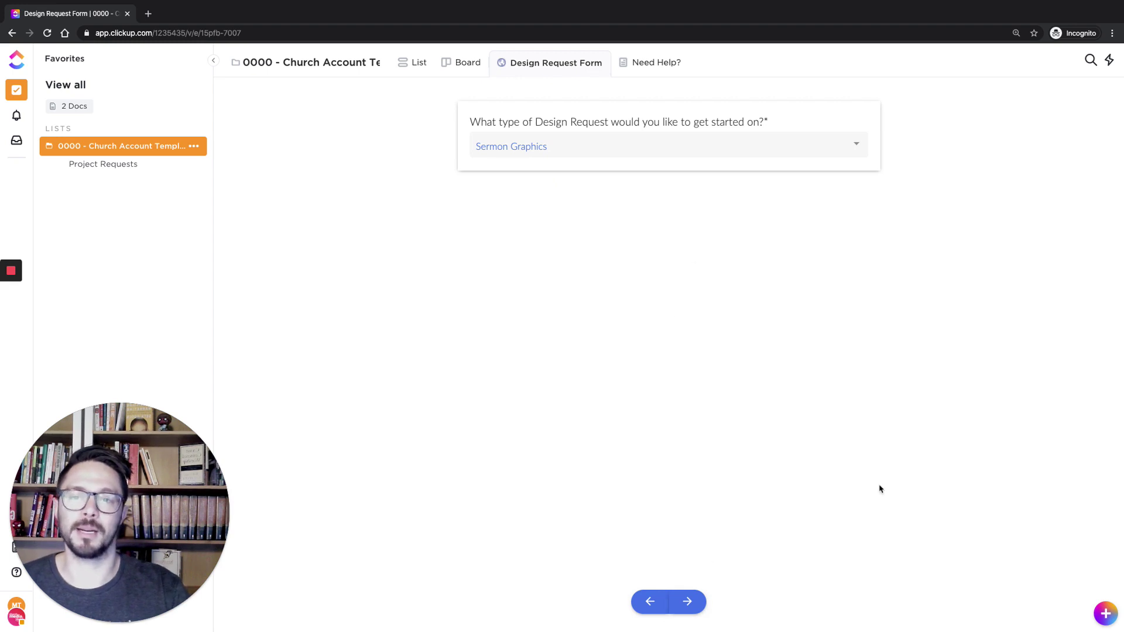
pyautogui.click(685, 603)
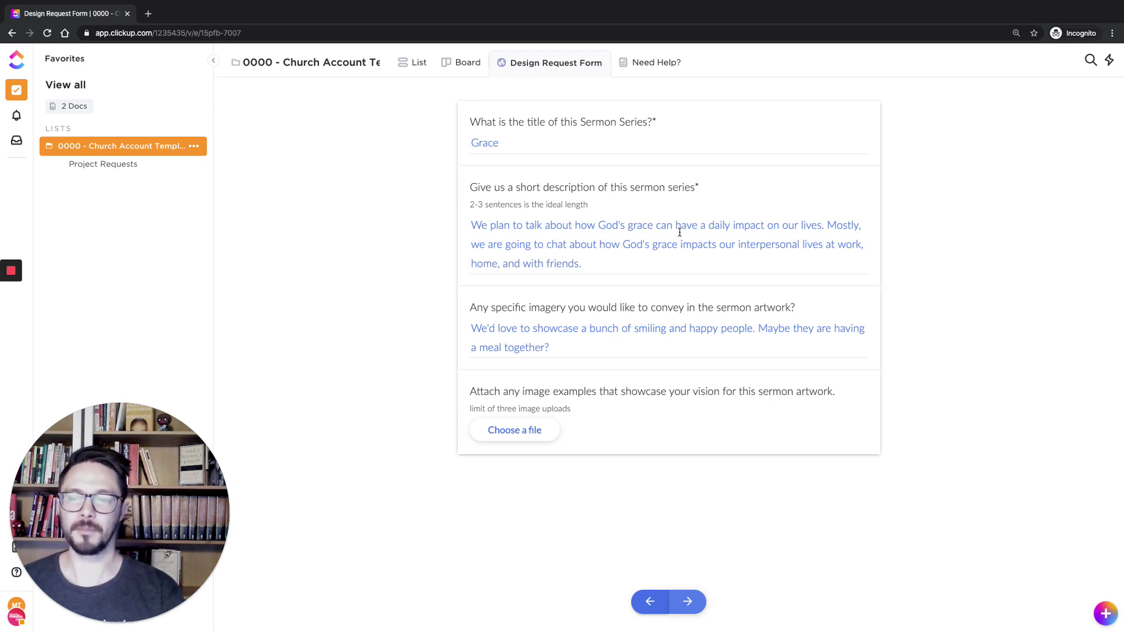
# Step: Attach the image 44.png from the Desktop as a sermon artwork example and continue to the timeline questions
pyautogui.click(541, 437)
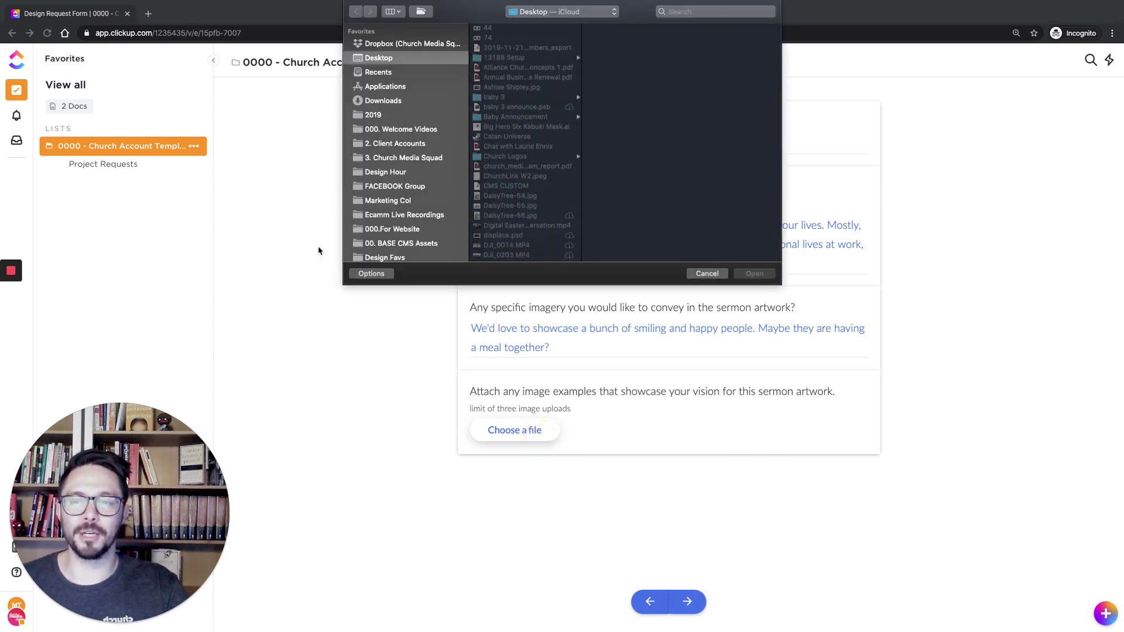
pyautogui.click(485, 28)
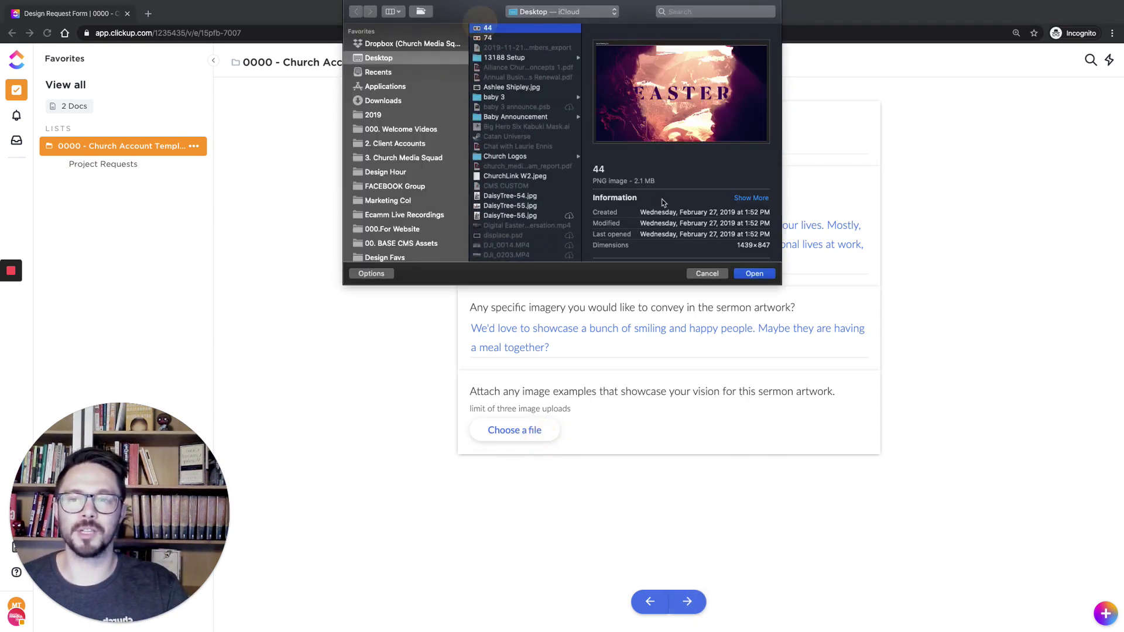
pyautogui.click(764, 274)
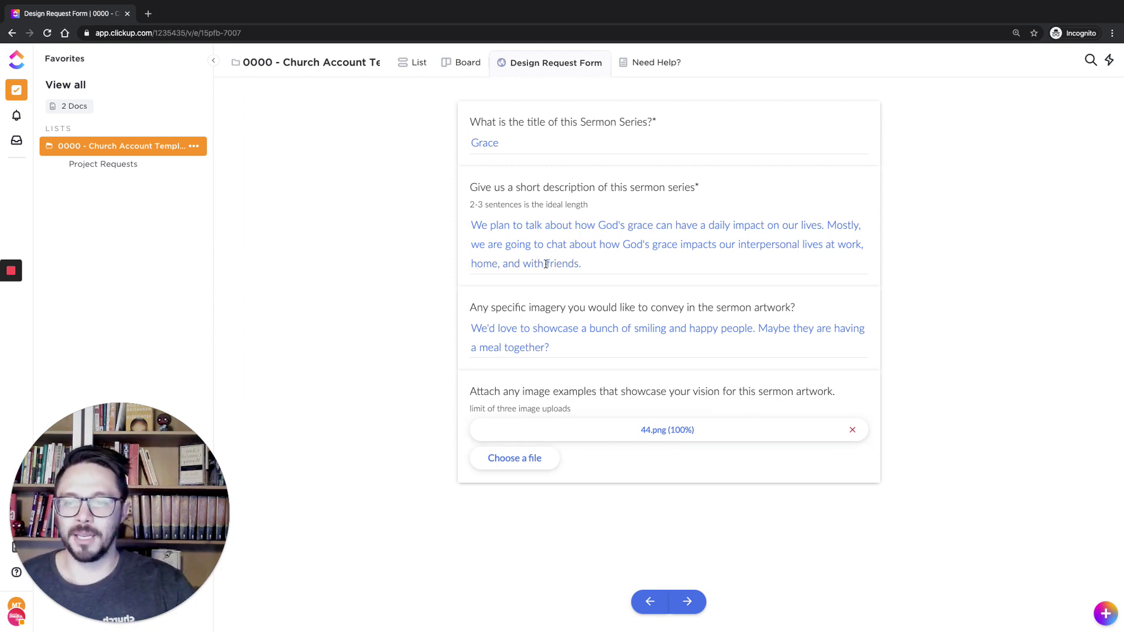
pyautogui.click(692, 606)
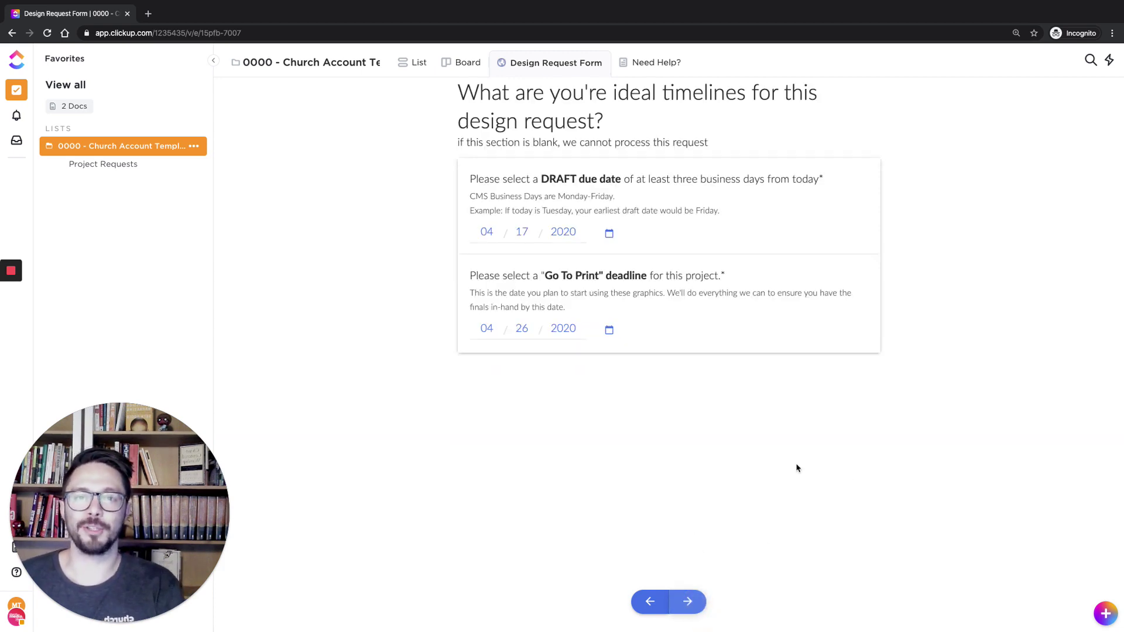
pyautogui.moveTo(542, 178); pyautogui.dragTo(612, 186)
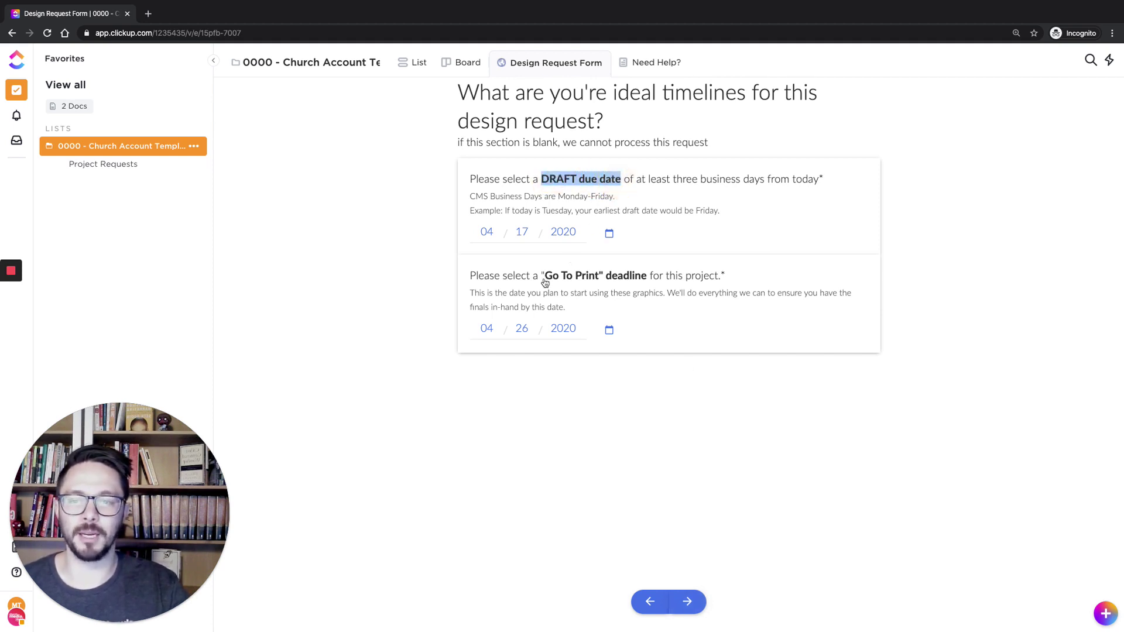
pyautogui.moveTo(544, 277); pyautogui.dragTo(645, 276)
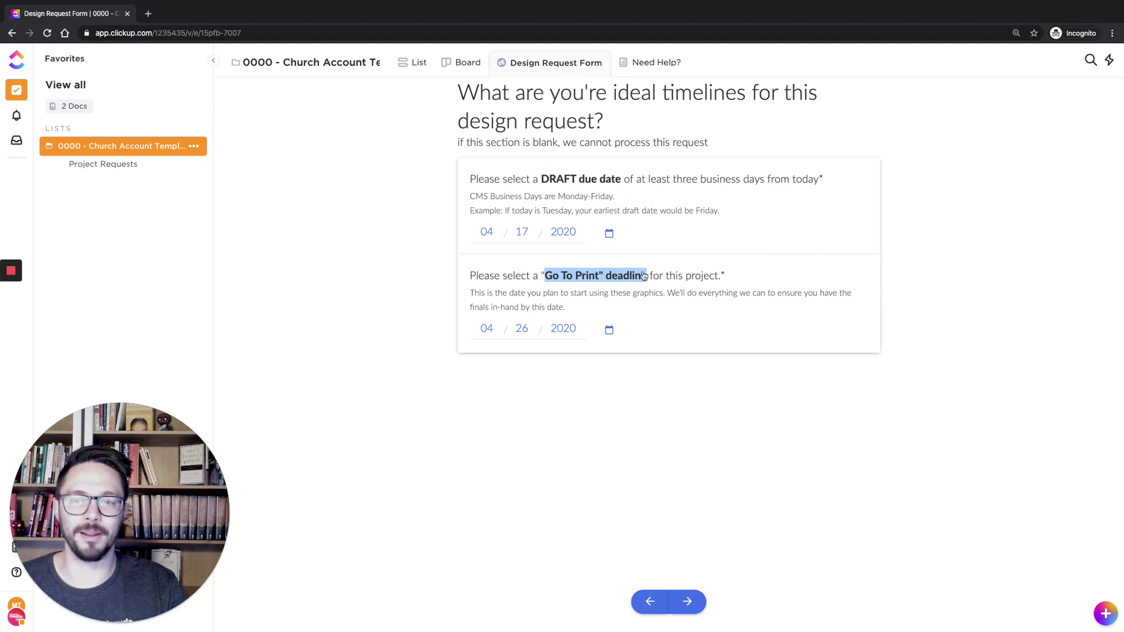
pyautogui.click(595, 183)
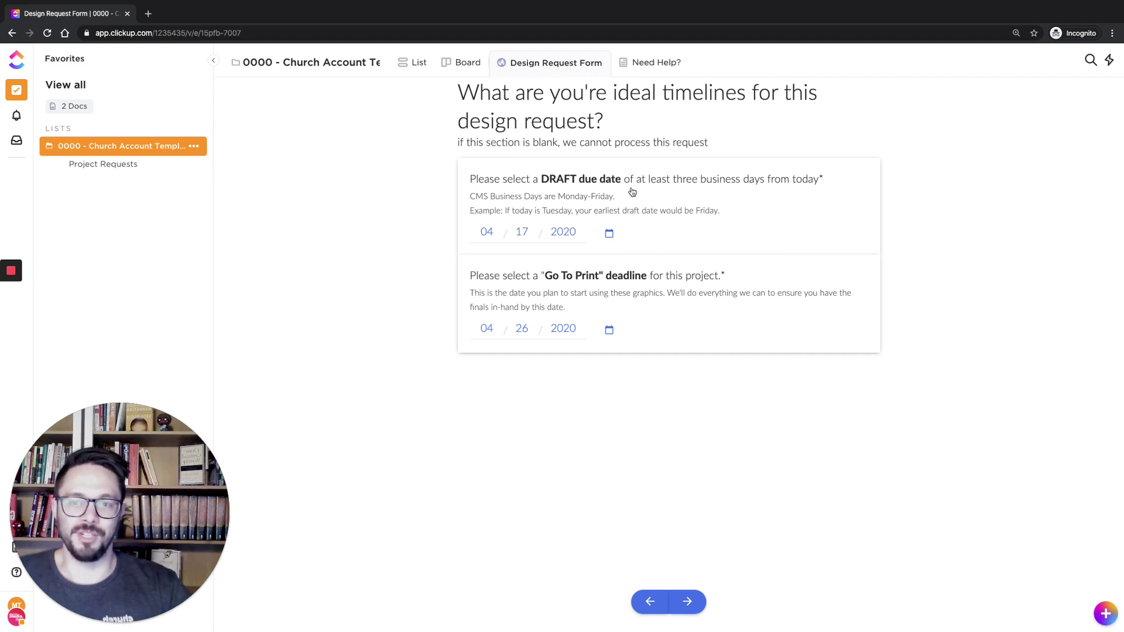
# Step: Set the DRAFT due date of the design request to April 17, 2020
pyautogui.moveTo(539, 179); pyautogui.dragTo(622, 180)
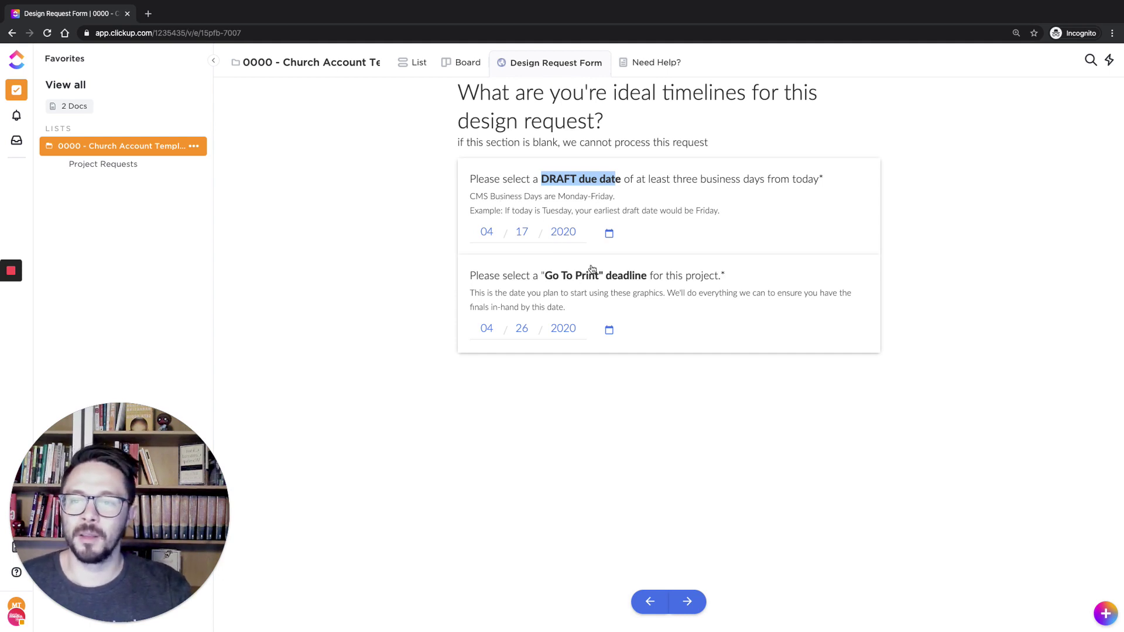
pyautogui.click(609, 233)
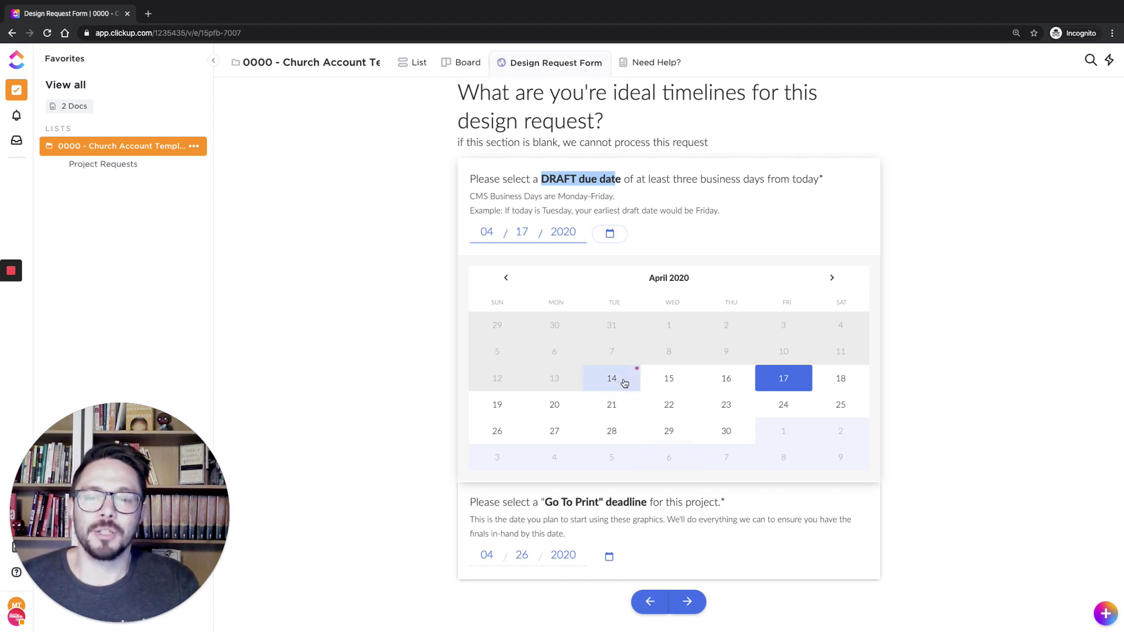
pyautogui.click(789, 384)
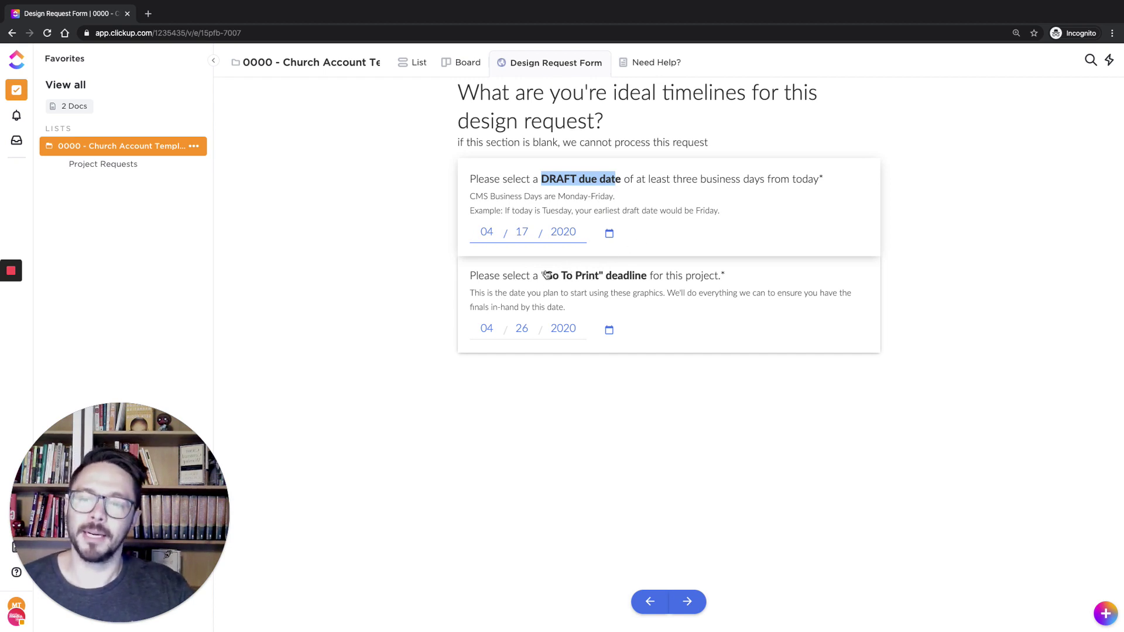
# Step: Set the "Go To Print" deadline to April 26, 2020 and continue to the sizing questions
pyautogui.moveTo(544, 276); pyautogui.dragTo(646, 284)
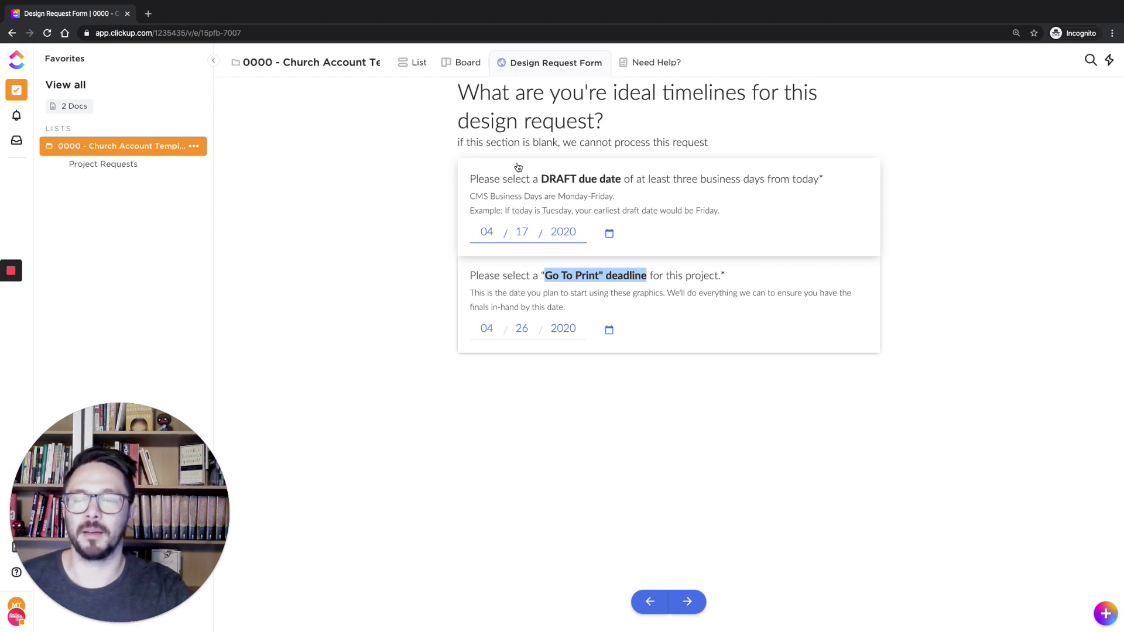
pyautogui.click(609, 330)
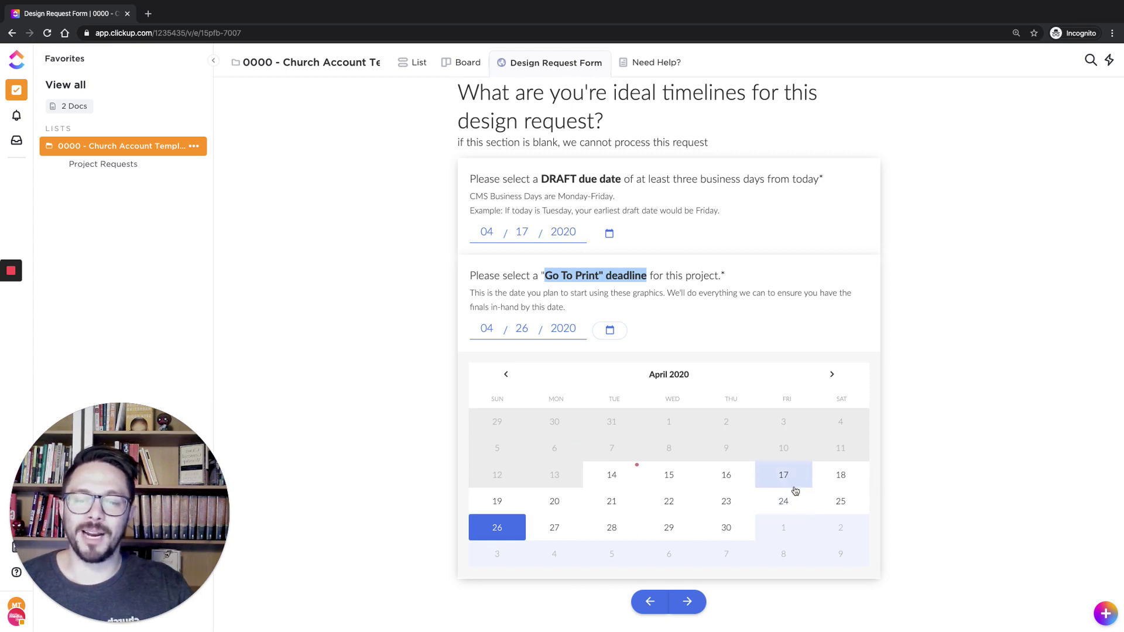
pyautogui.click(1005, 325)
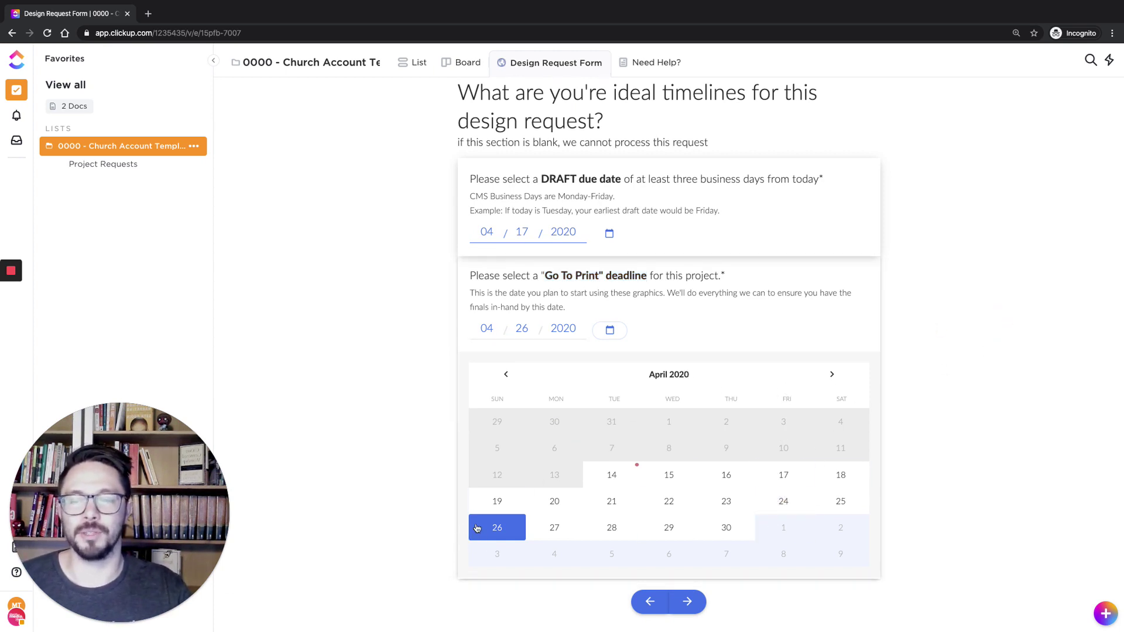
pyautogui.click(410, 476)
pyautogui.click(496, 526)
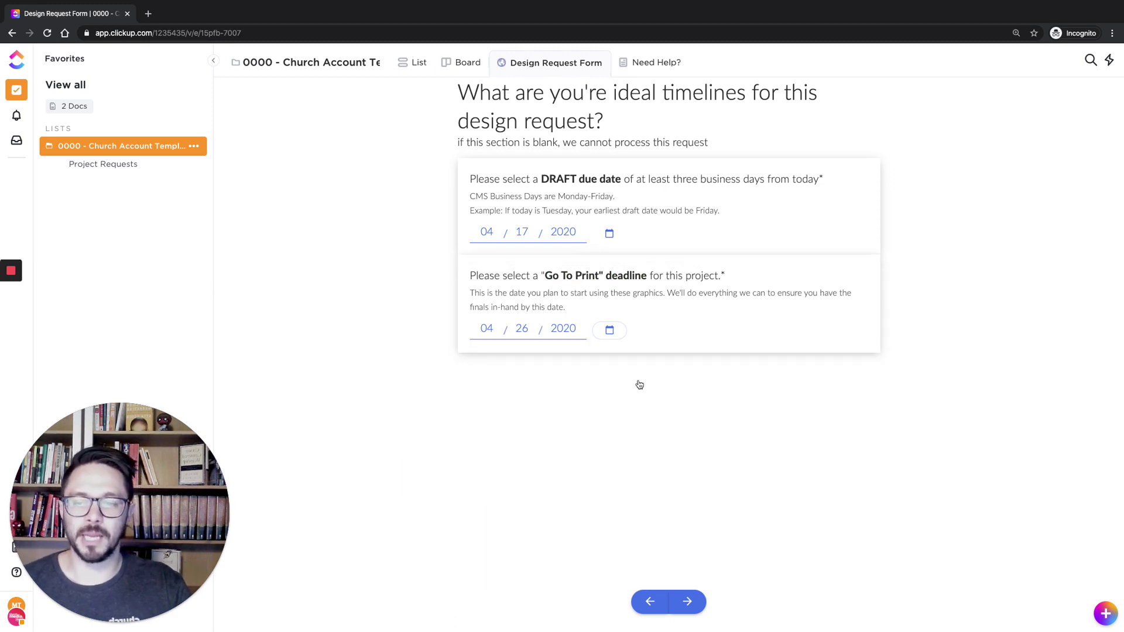
pyautogui.click(687, 601)
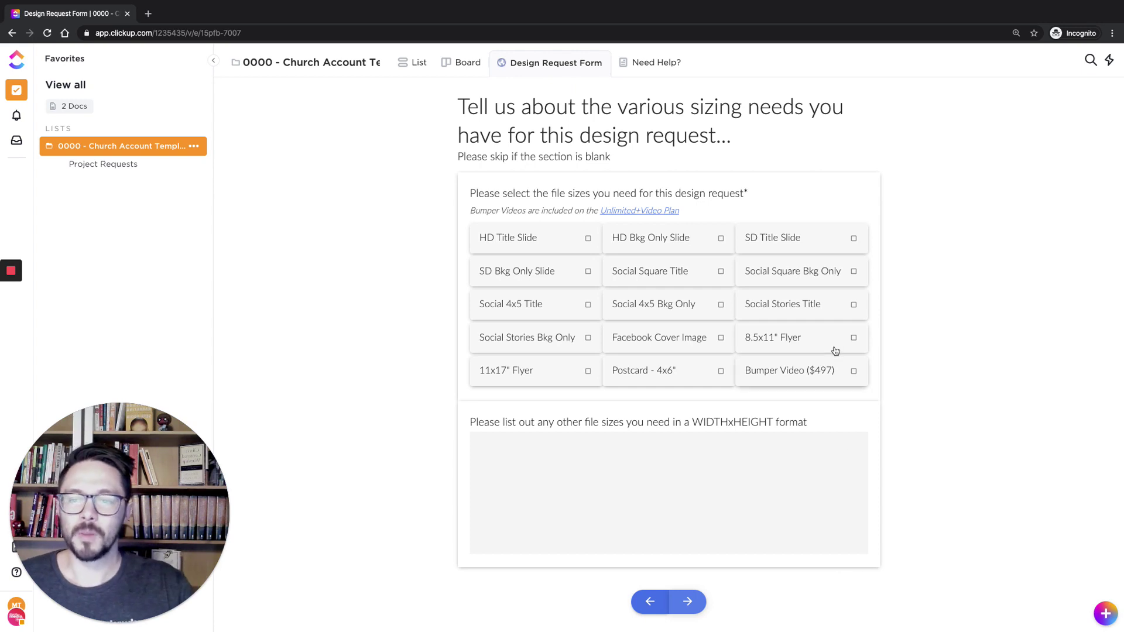
# Step: Select the file sizes HD Title Slide, HD Bkg Only Slide, Social 4x5 Title, Social 4x5 Bkg Only, Social Stories Title, Facebook Cover Image and Postcard - 4x6"
pyautogui.click(523, 239)
pyautogui.click(647, 238)
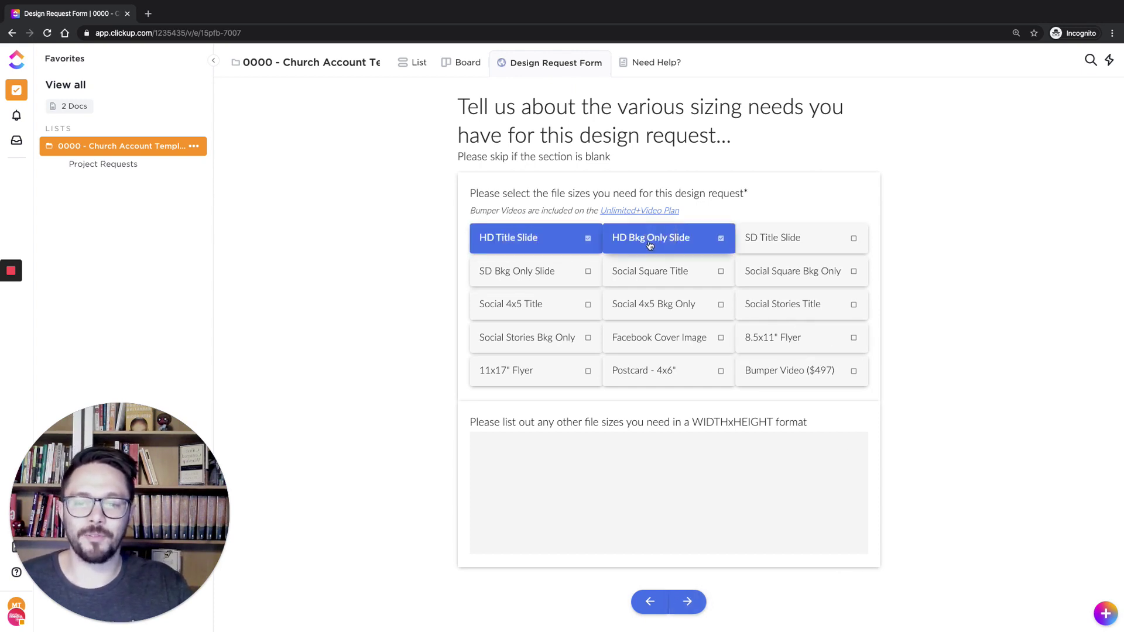
pyautogui.click(534, 310)
pyautogui.click(656, 305)
pyautogui.click(805, 299)
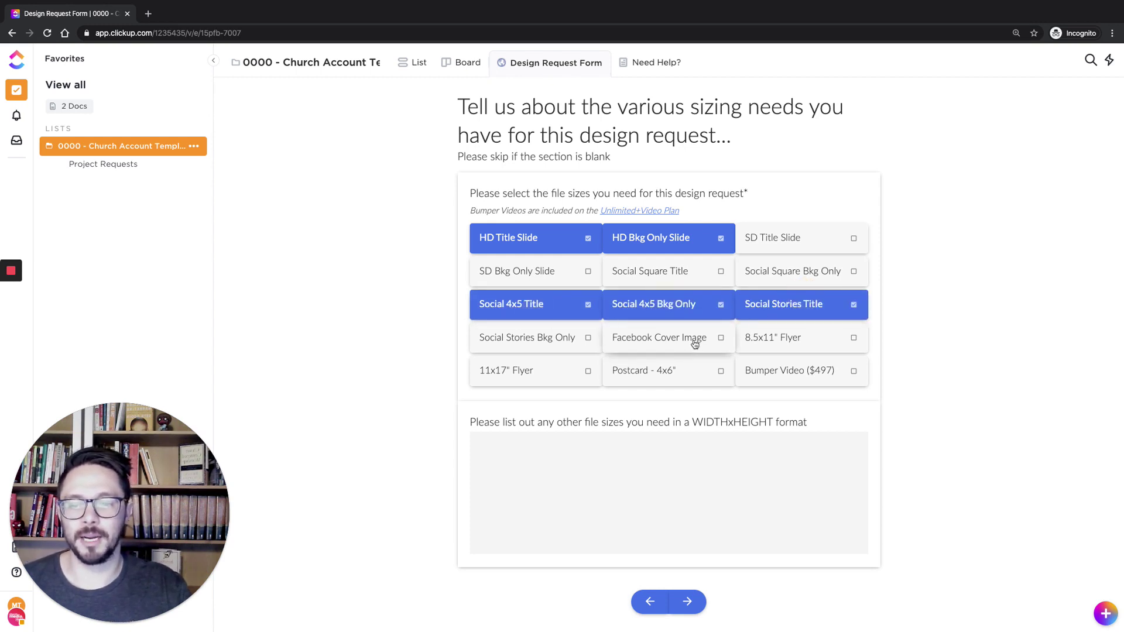
pyautogui.click(622, 343)
pyautogui.click(665, 371)
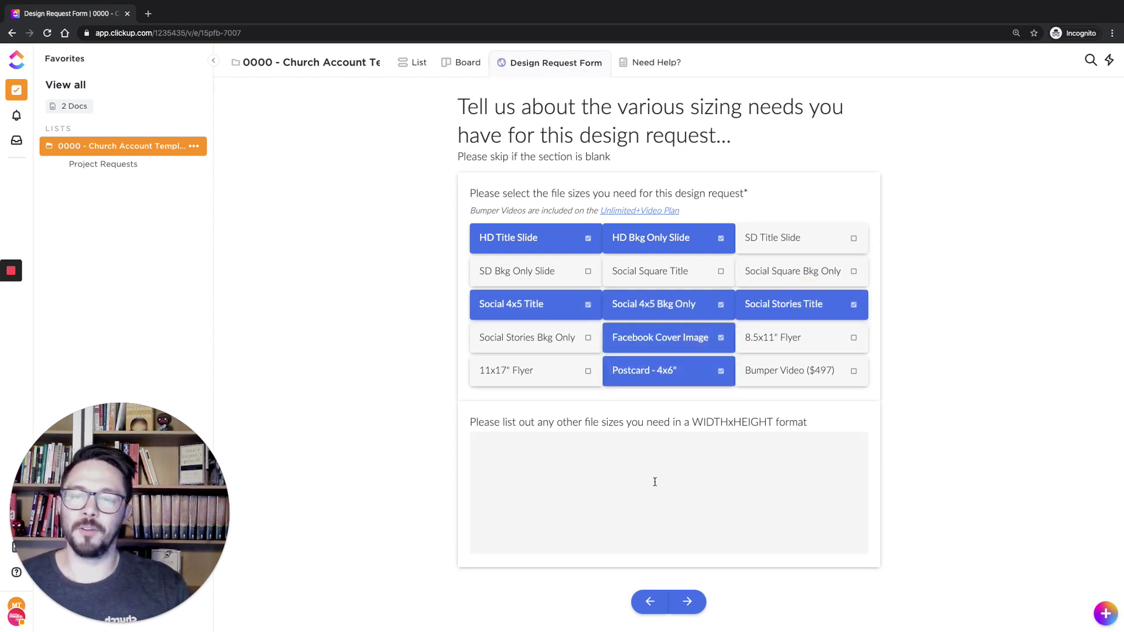
# Step: List "24' x 36' Banner" and "Half Sheet Flyer" as the other file sizes needed and continue to the final questions
pyautogui.click(601, 490)
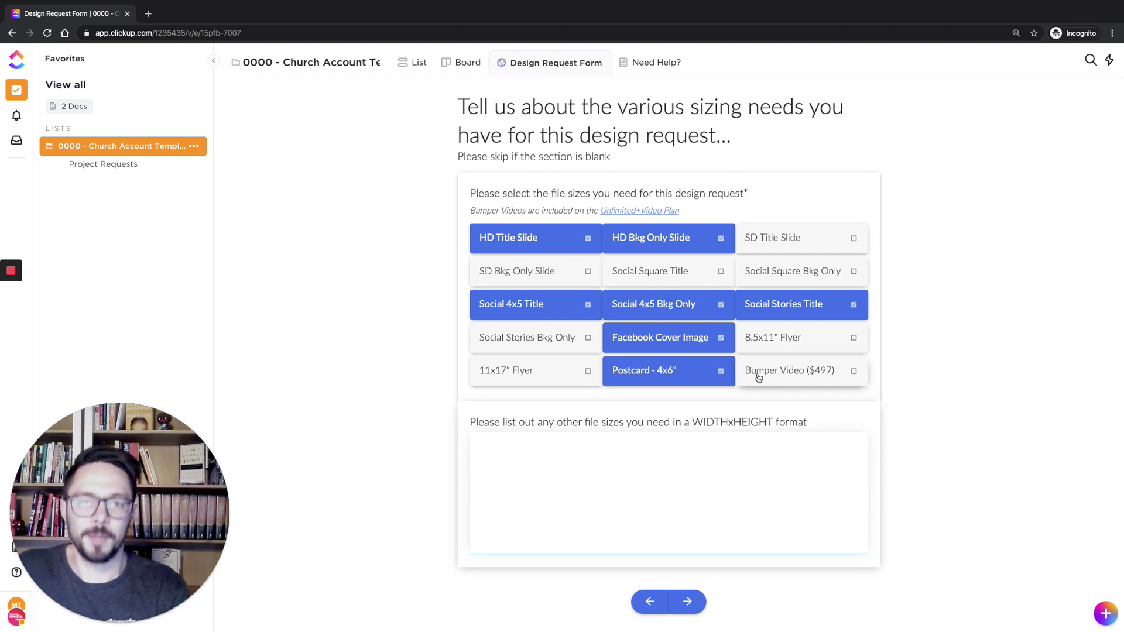
pyautogui.write('2')
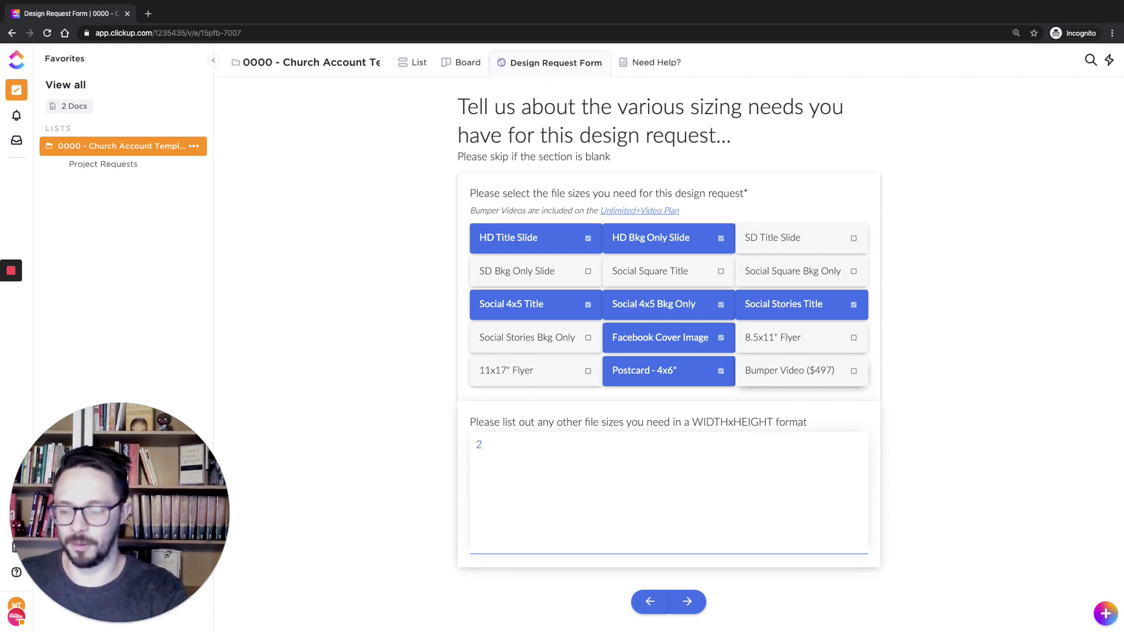
pyautogui.write('4')
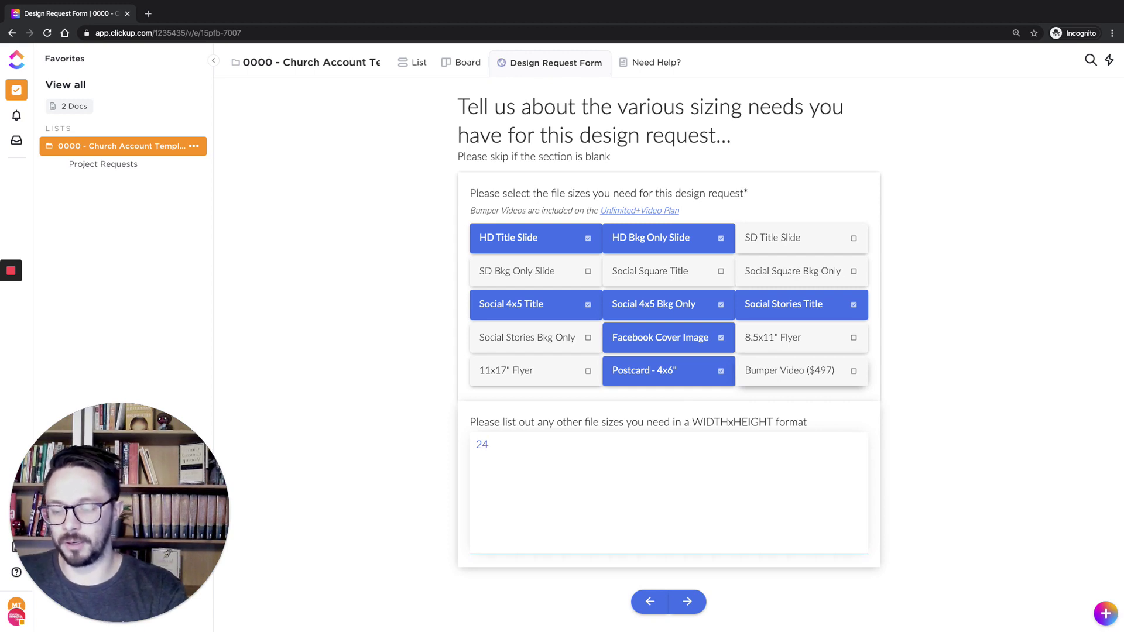
pyautogui.write("' x 36'")
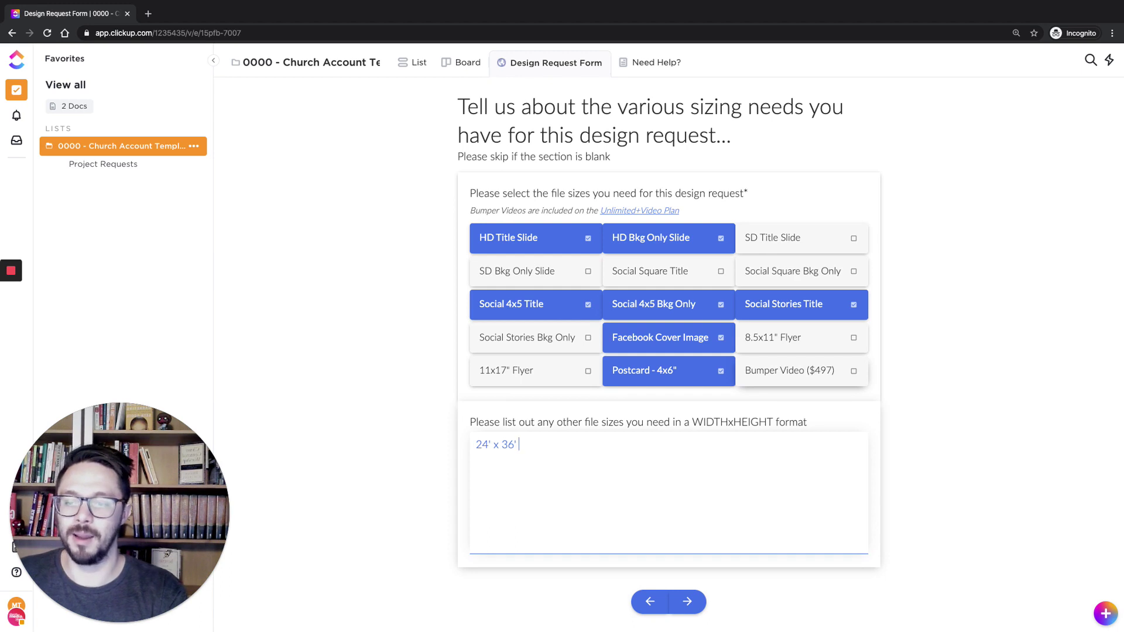
pyautogui.write(' Banner')
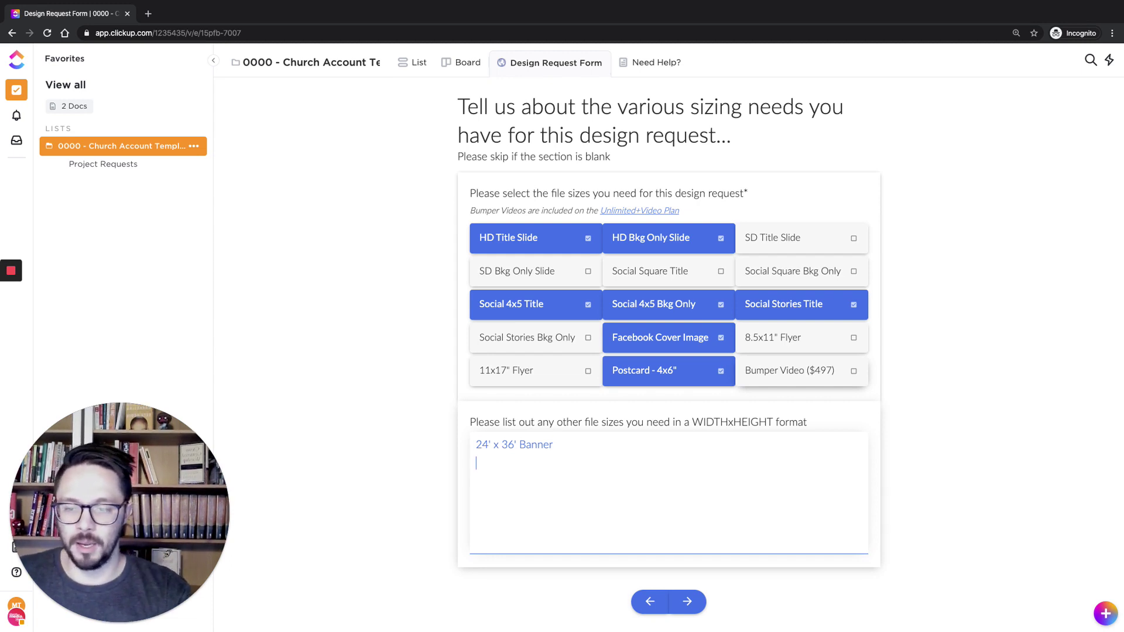
pyautogui.write('H')
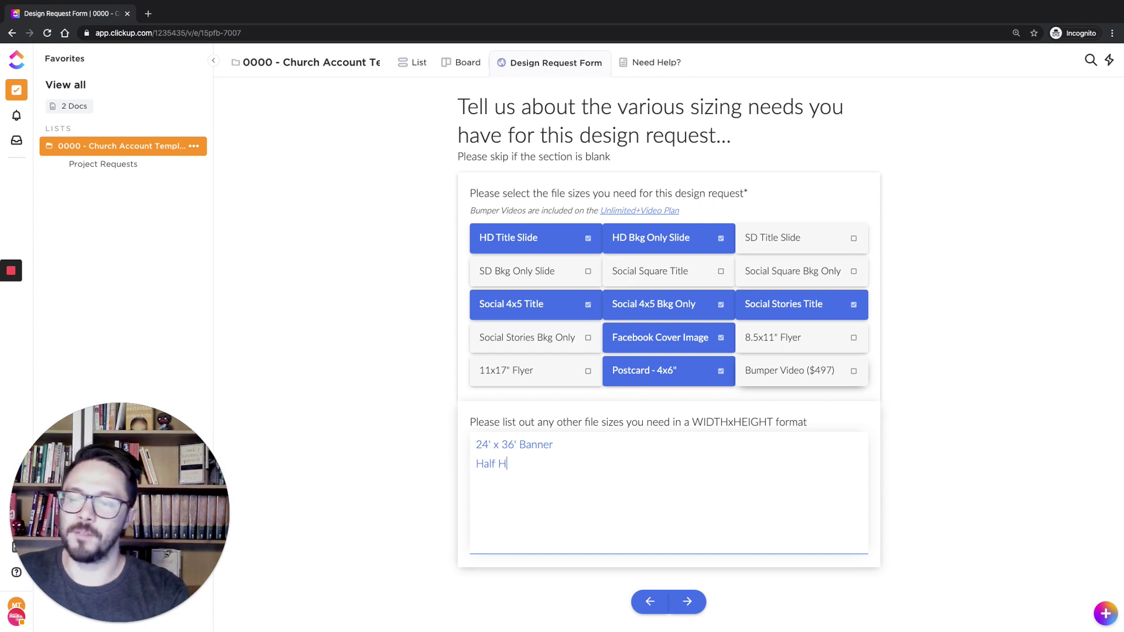
pyautogui.write('alf Sheet Fle')
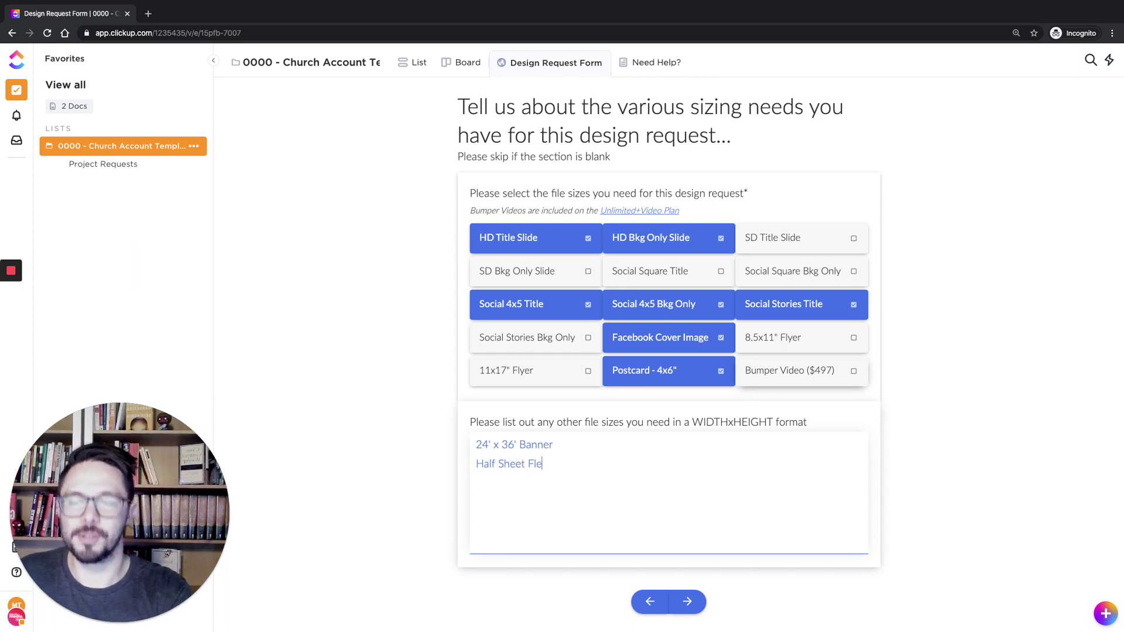
pyautogui.press('BackSpace')
pyautogui.write('yer')
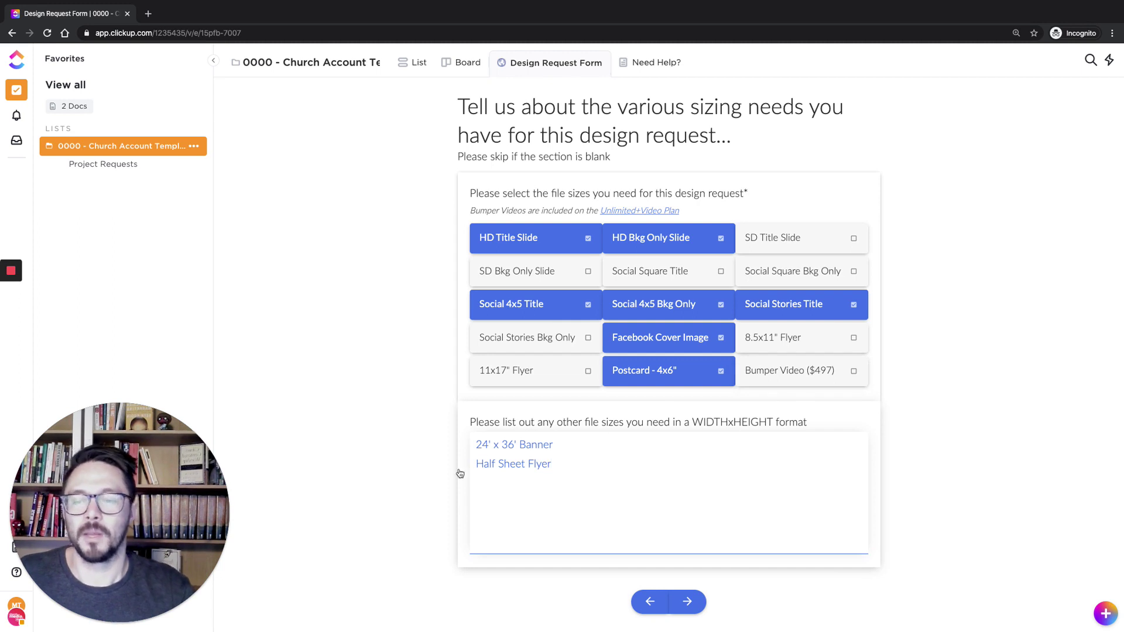
pyautogui.click(689, 601)
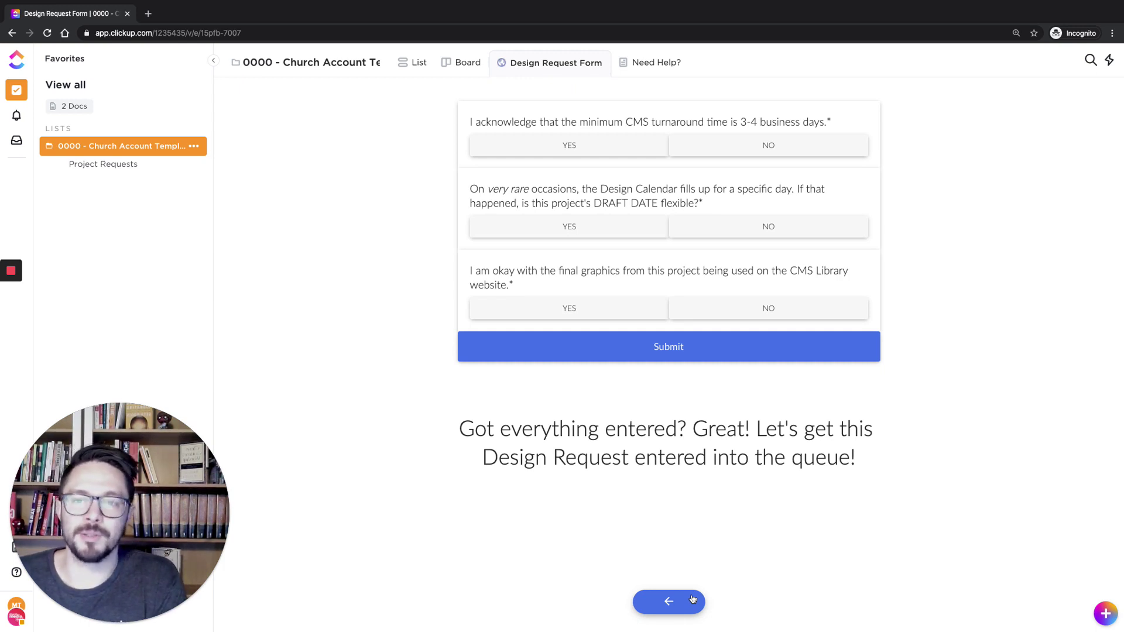
# Step: Acknowledge the turnaround time with Yes, answer No to draft date flexibility and Yes to CMS Library use, and submit the request
pyautogui.click(554, 148)
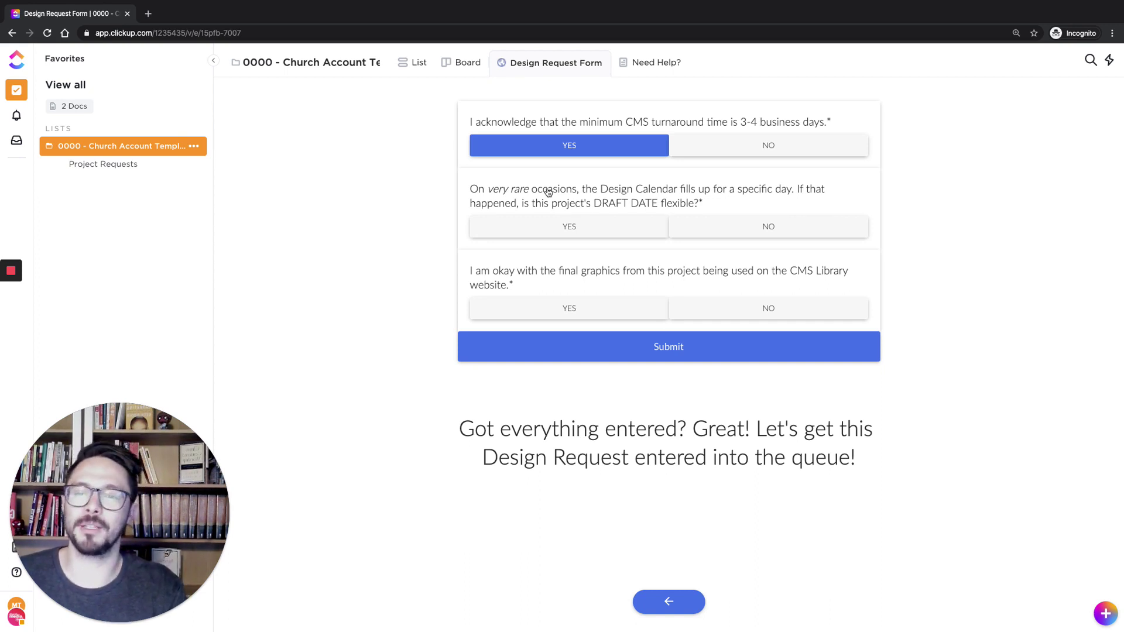
pyautogui.click(537, 229)
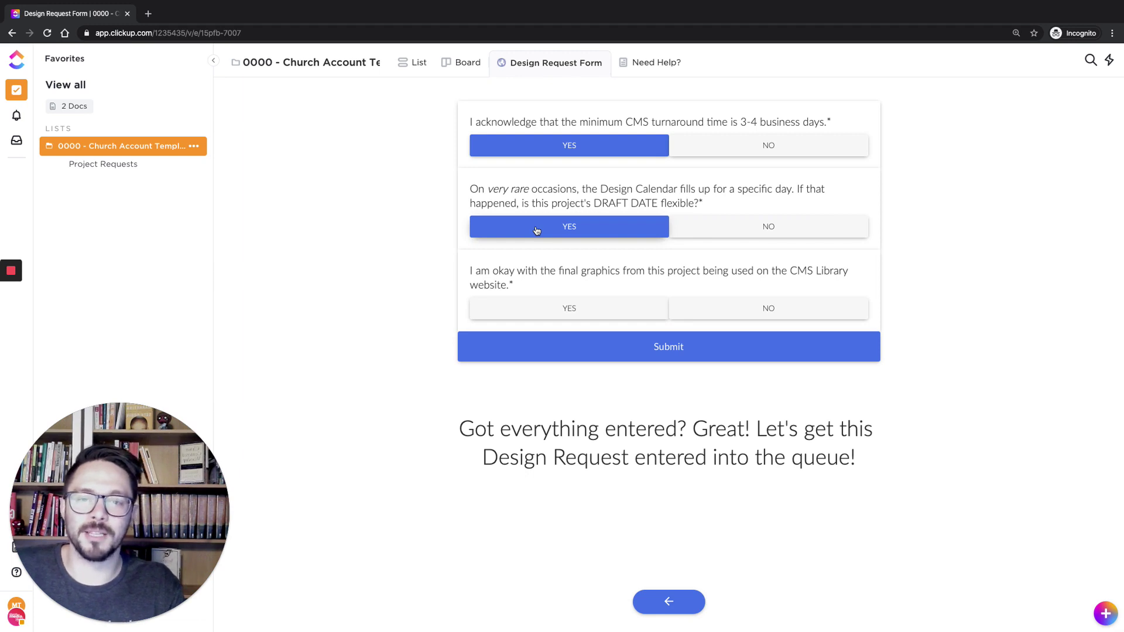
pyautogui.click(739, 230)
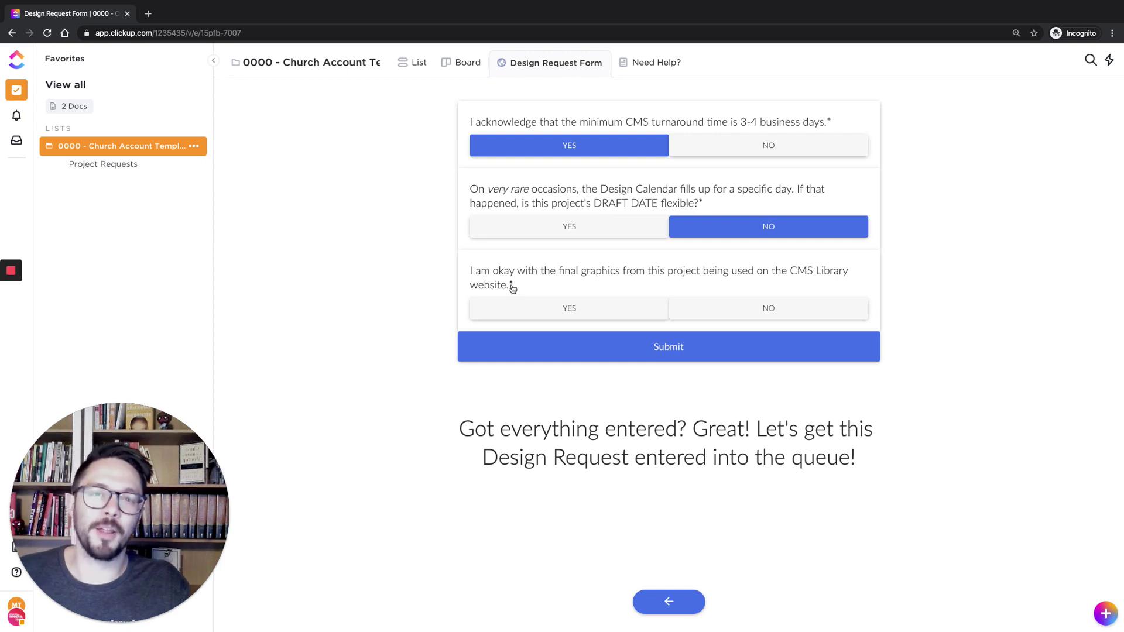
pyautogui.click(552, 312)
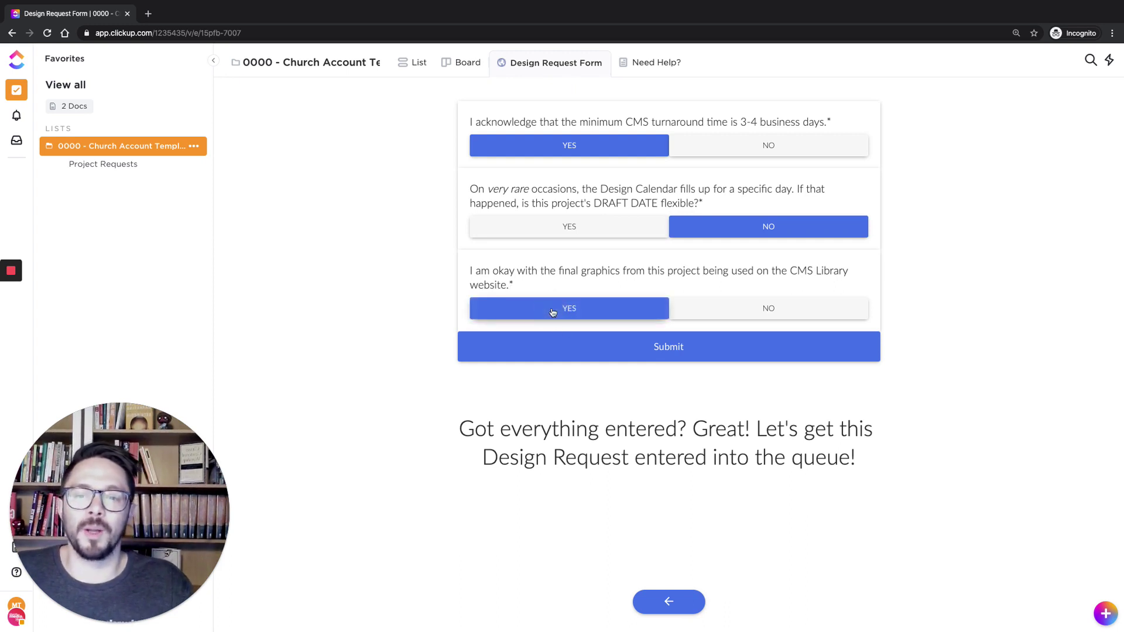
pyautogui.click(612, 340)
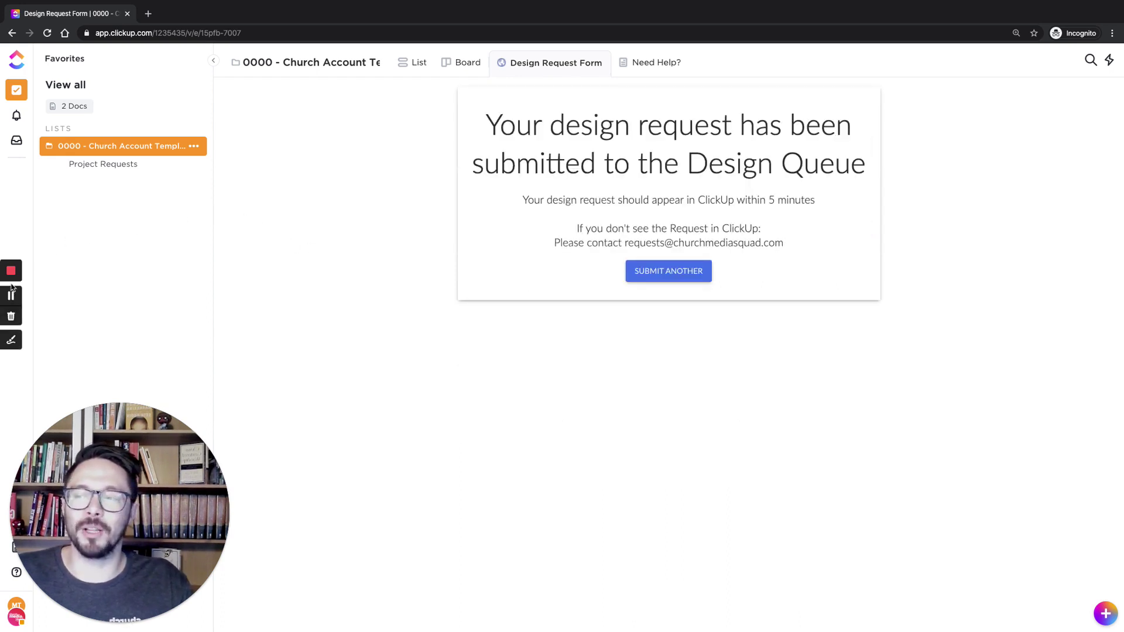
pyautogui.click(10, 295)
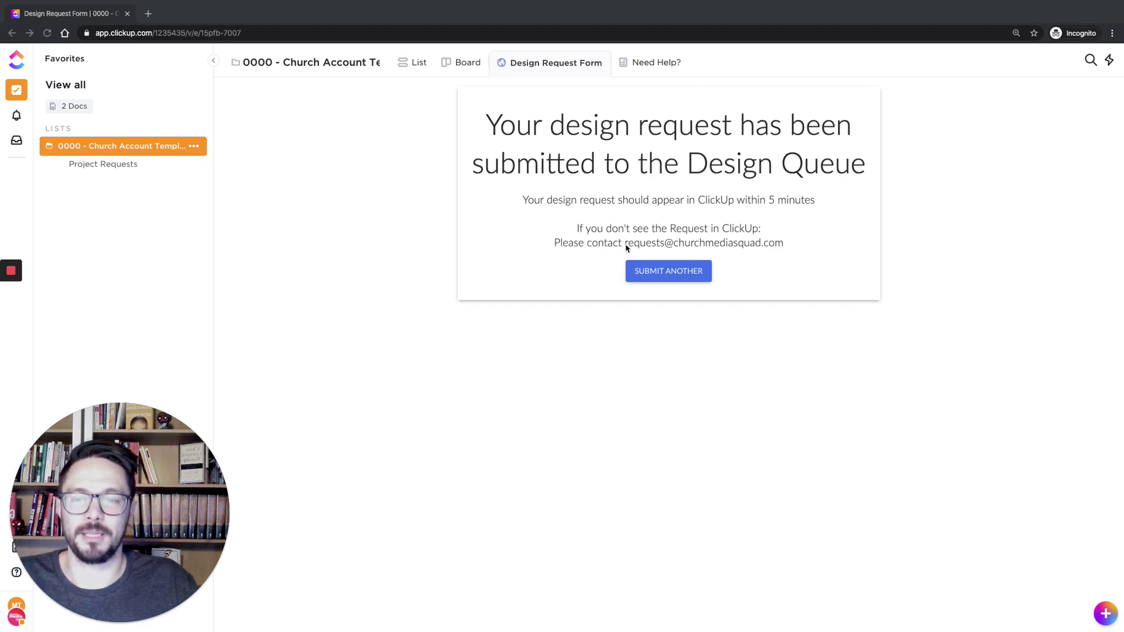
pyautogui.moveTo(784, 243); pyautogui.dragTo(625, 242)
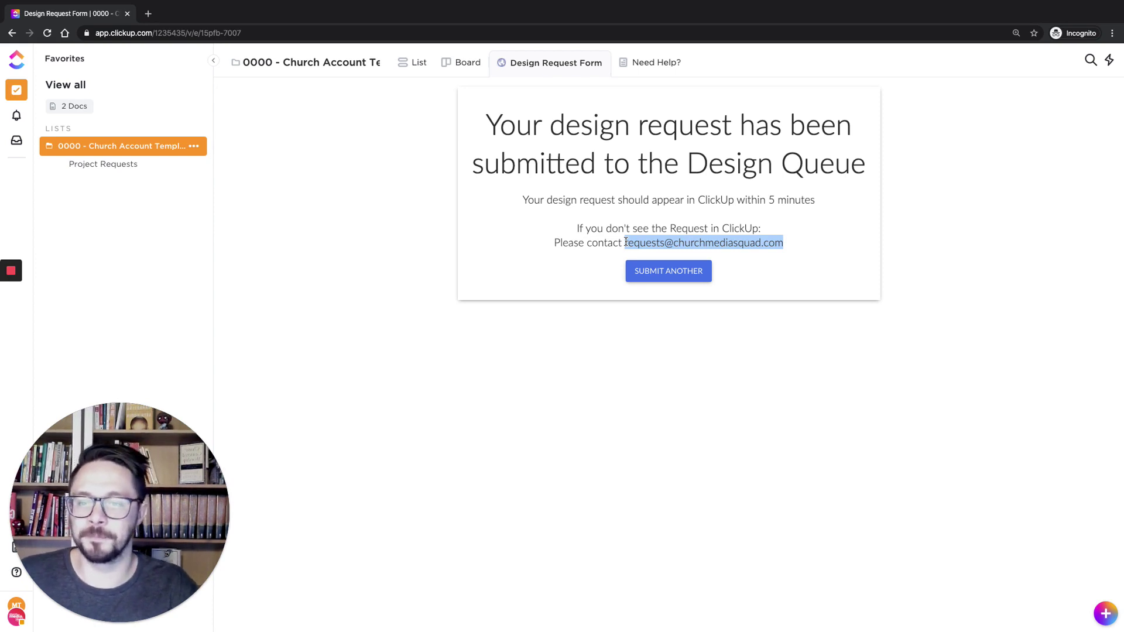
# Step: Open the submitted Grace request from the Board view and examine its description and Deliverables Needed checklist
pyautogui.click(465, 65)
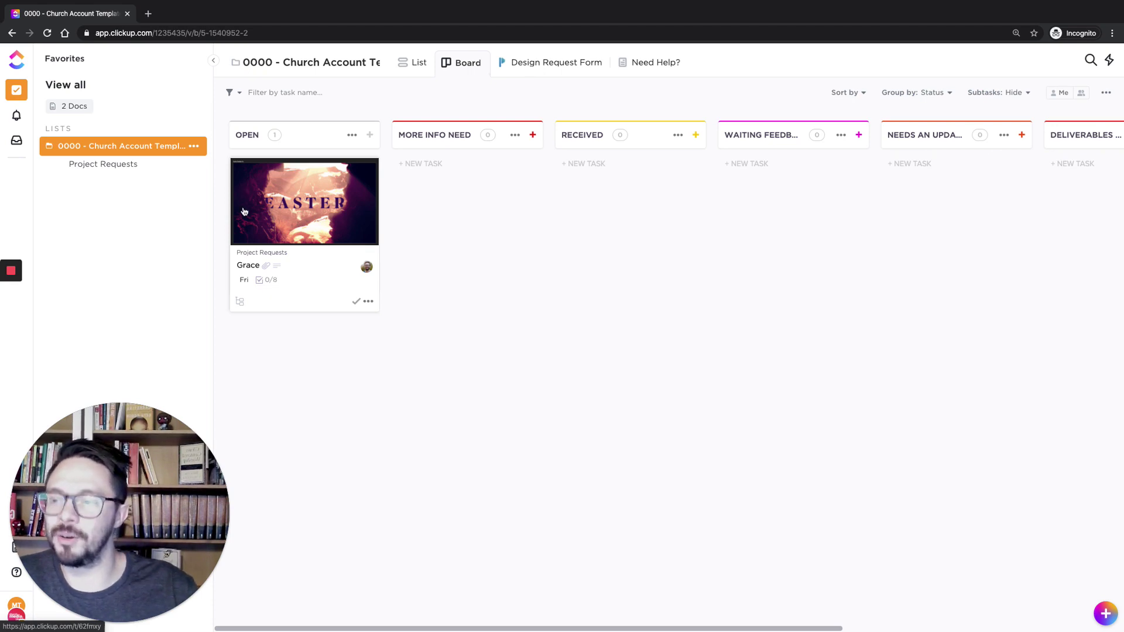
pyautogui.click(281, 268)
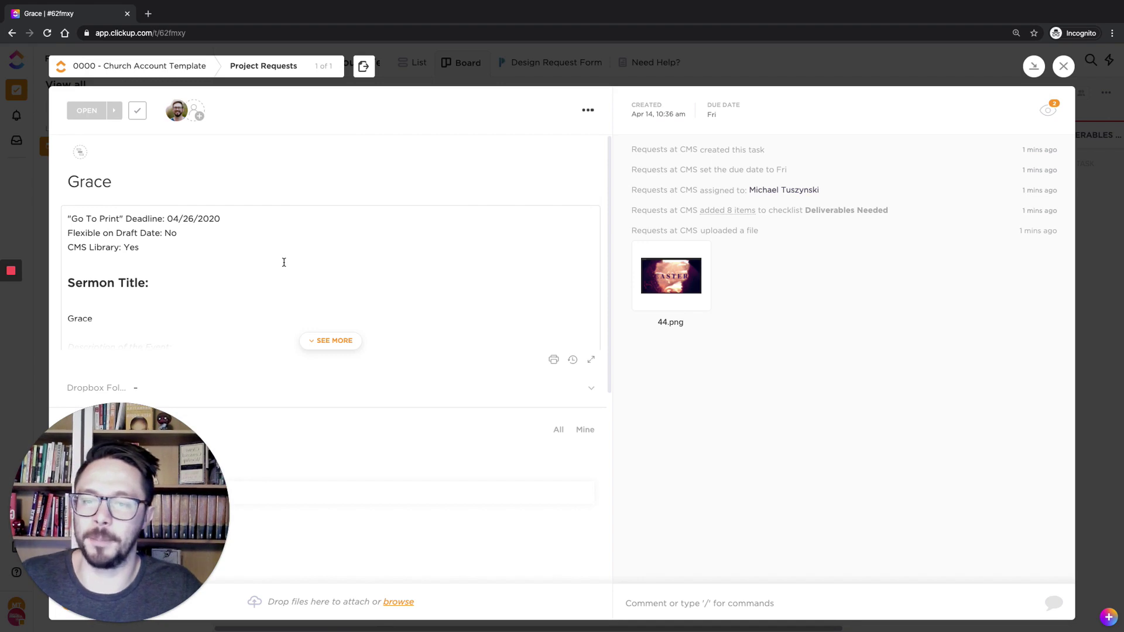
pyautogui.scroll(-3, 323, 256)
pyautogui.click(330, 223)
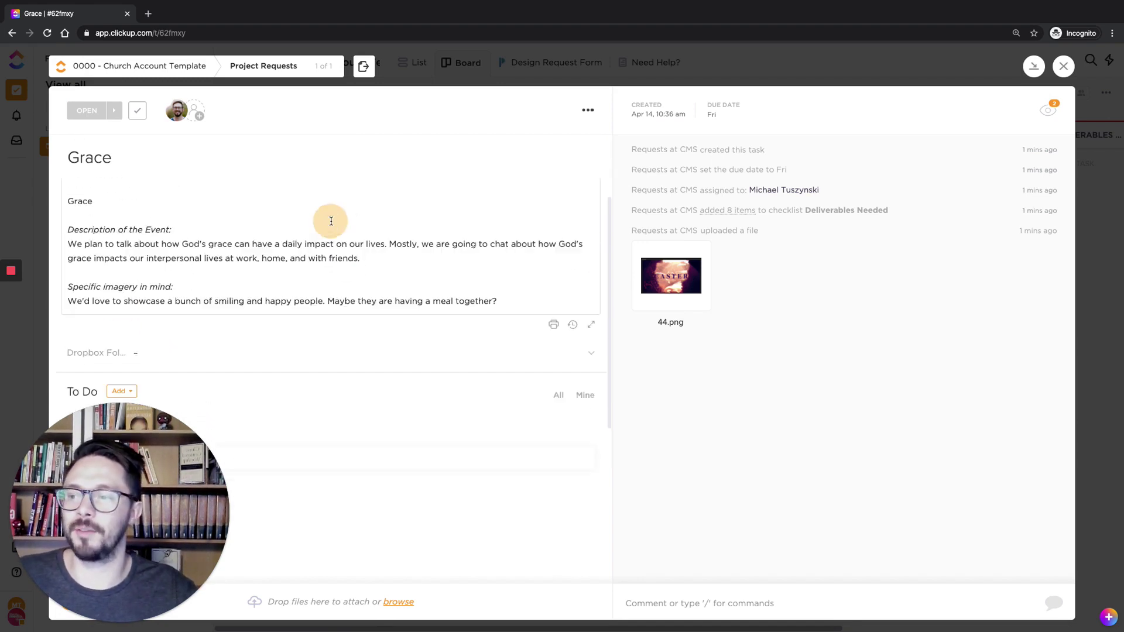
pyautogui.scroll(3, 206, 256)
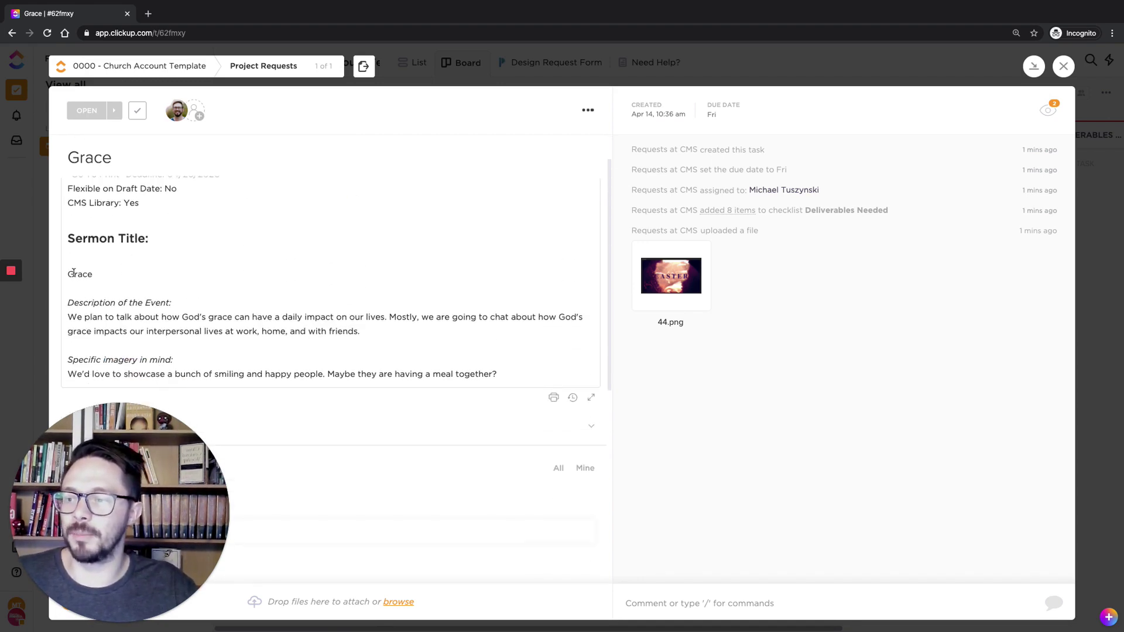
pyautogui.click(377, 343)
pyautogui.moveTo(377, 343); pyautogui.dragTo(69, 301)
pyautogui.scroll(-5, 123, 179)
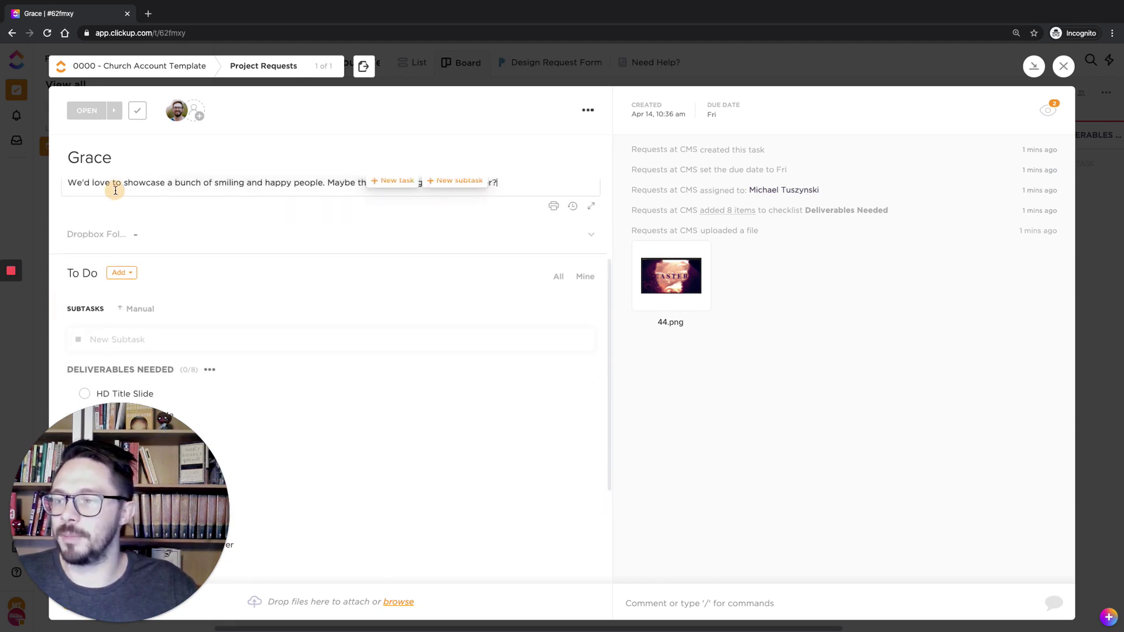
pyautogui.scroll(-3, 203, 285)
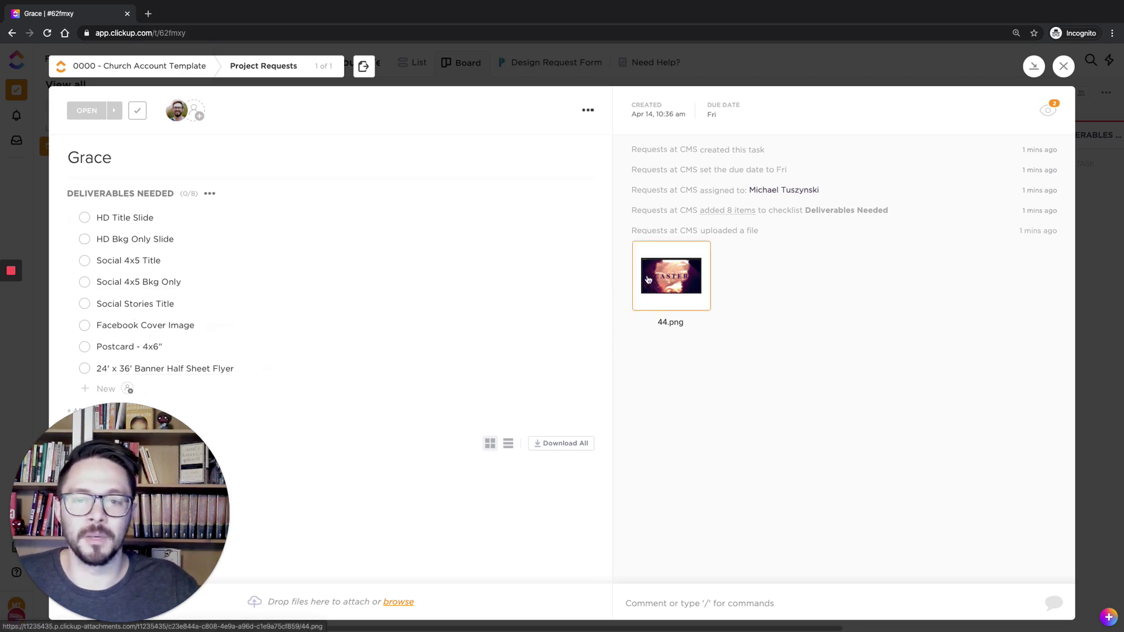
pyautogui.scroll(5, 328, 221)
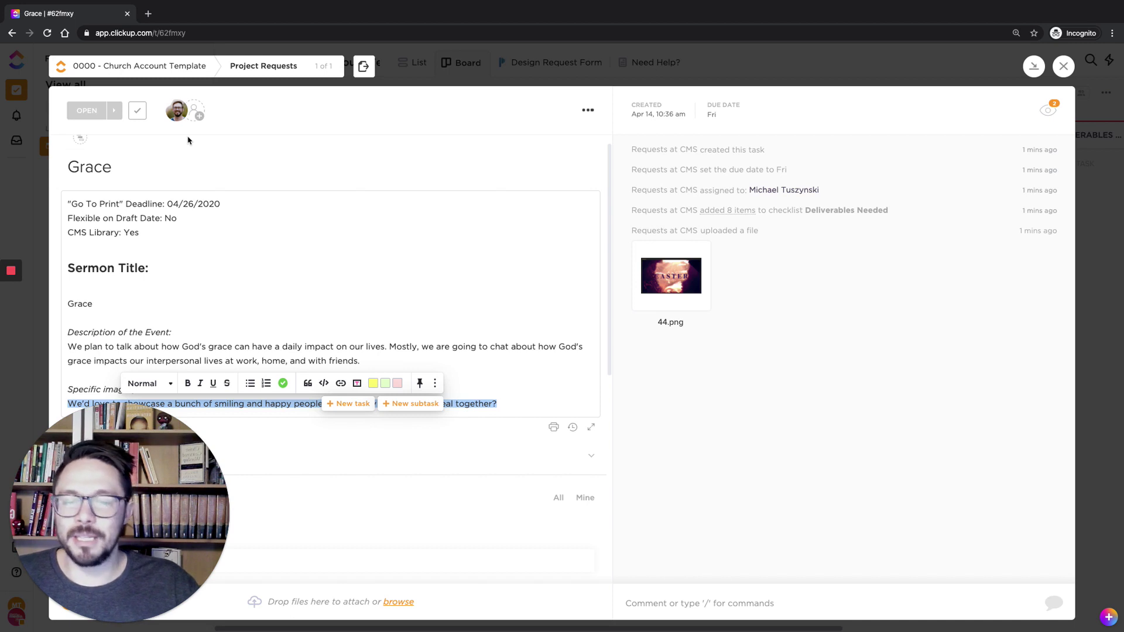